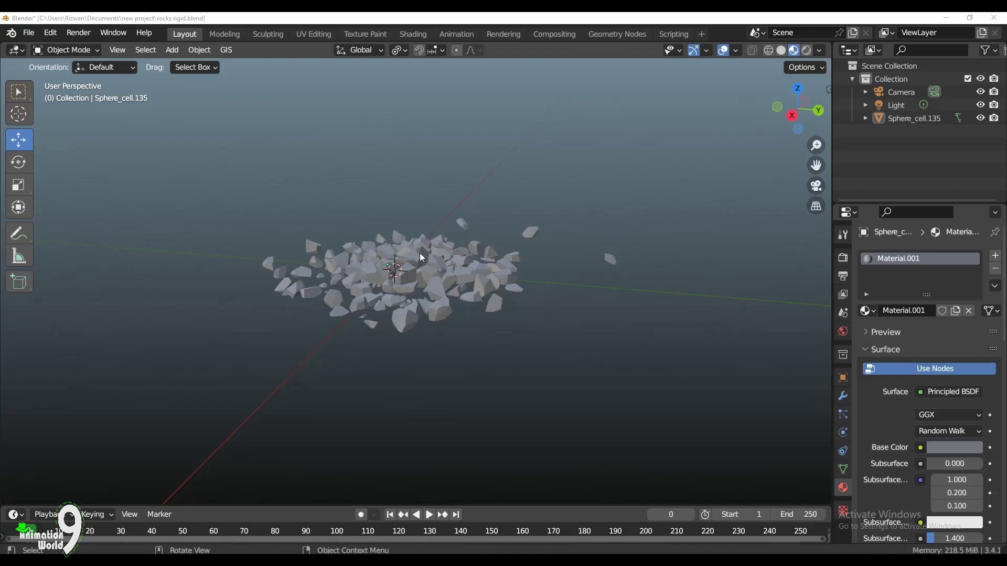
# Step: Create a new General file and delete its default camera, cube and light
pyautogui.moveTo(774, 127); pyautogui.dragTo(619, 141)
pyautogui.click(29, 33)
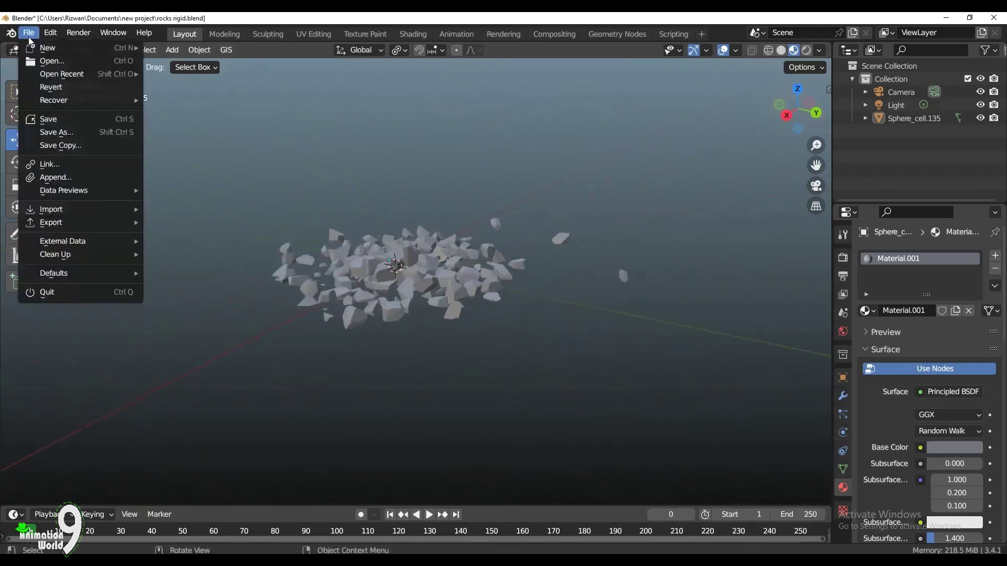
pyautogui.moveTo(36, 47)
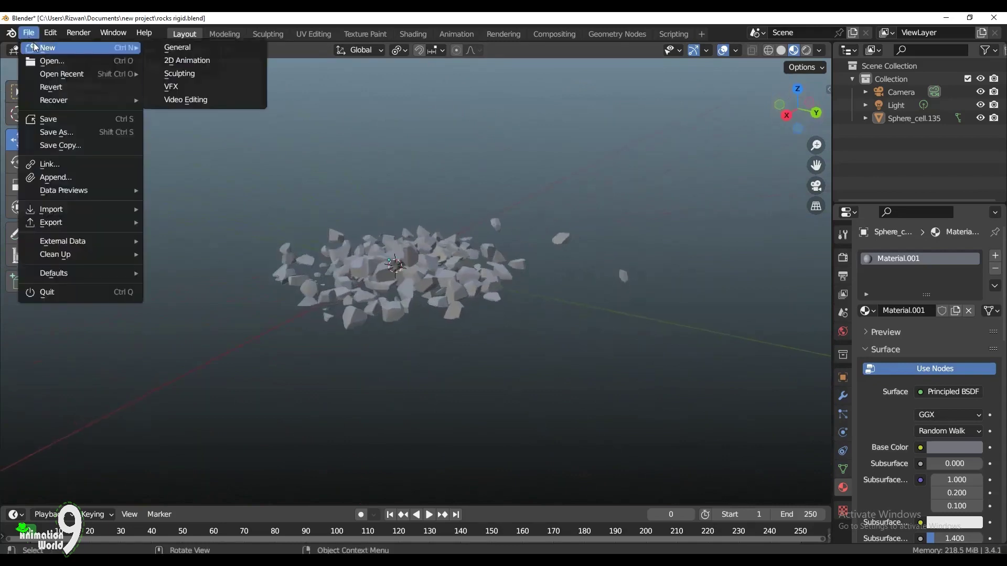
pyautogui.click(173, 48)
pyautogui.click(533, 313)
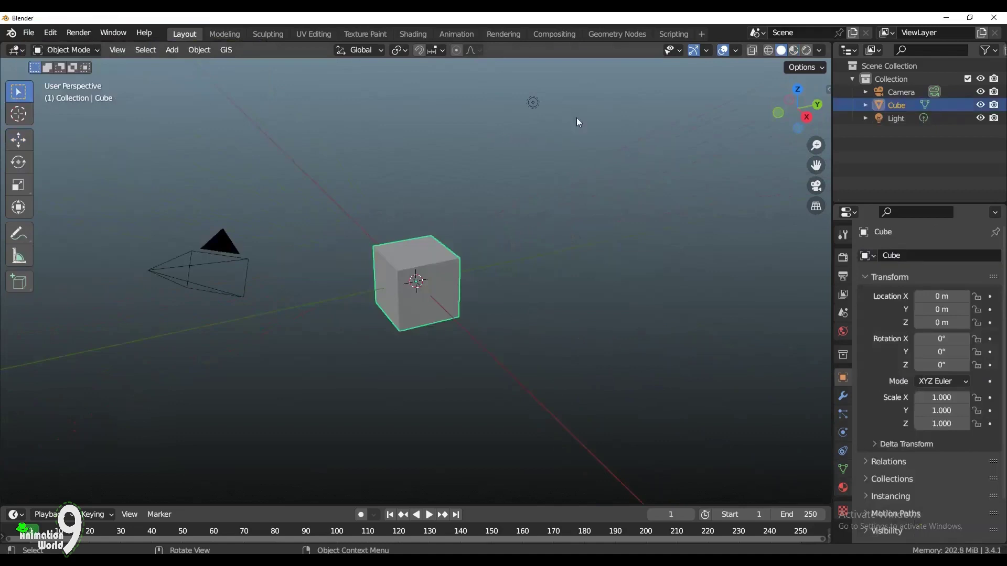
pyautogui.moveTo(593, 84); pyautogui.dragTo(150, 342)
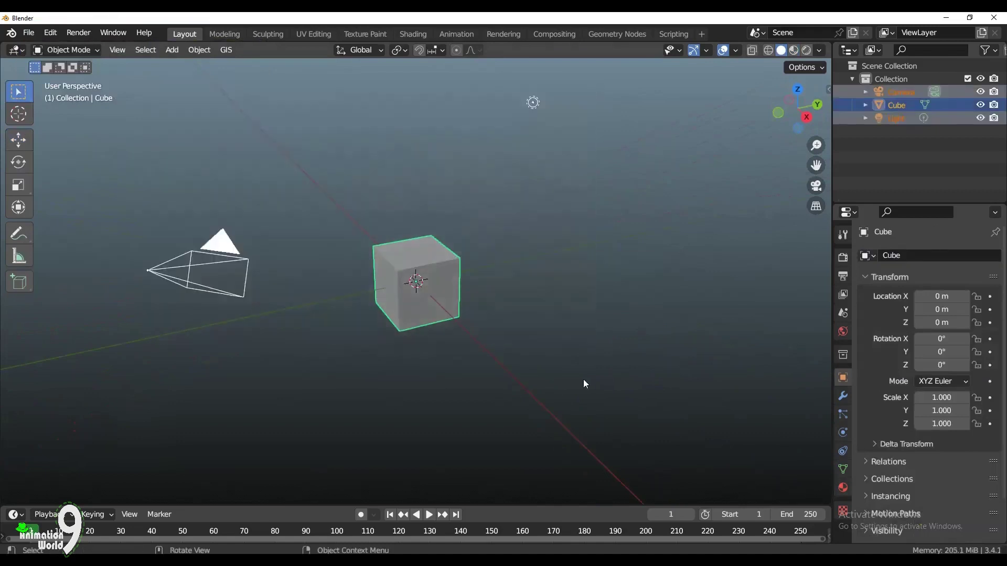
pyautogui.press('Delete')
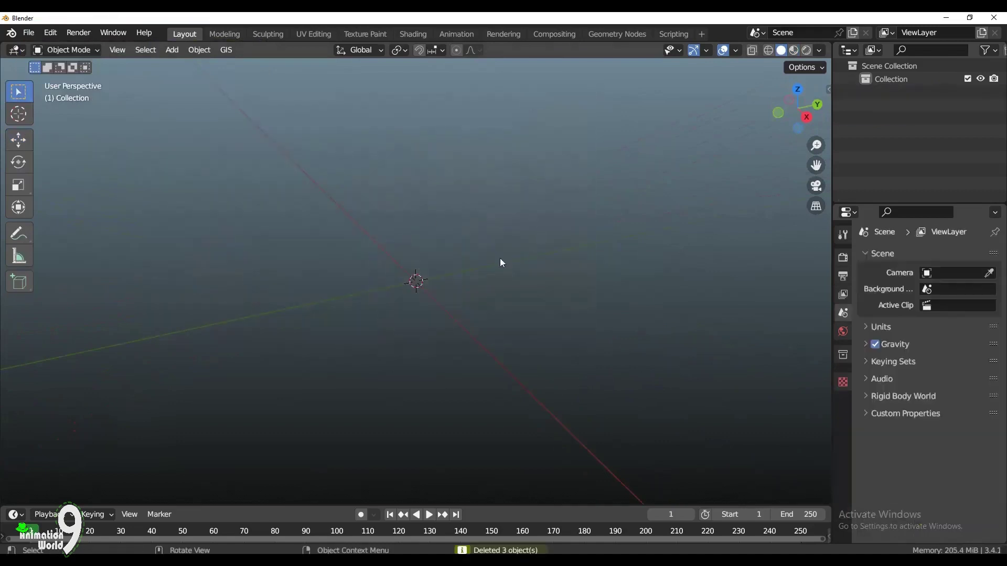
# Step: Add a UV sphere at the world origin
pyautogui.click(173, 50)
pyautogui.moveTo(199, 65)
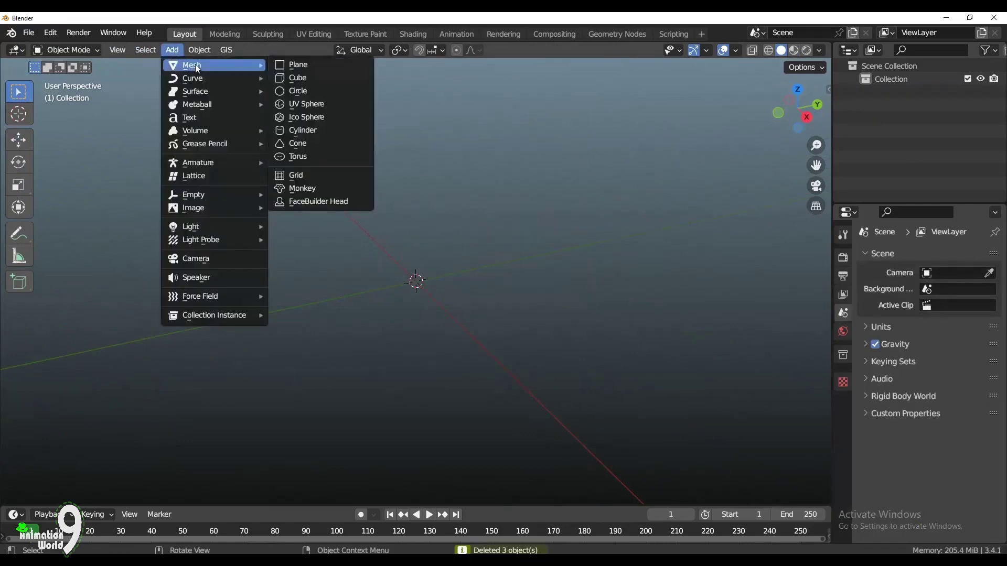
pyautogui.click(303, 104)
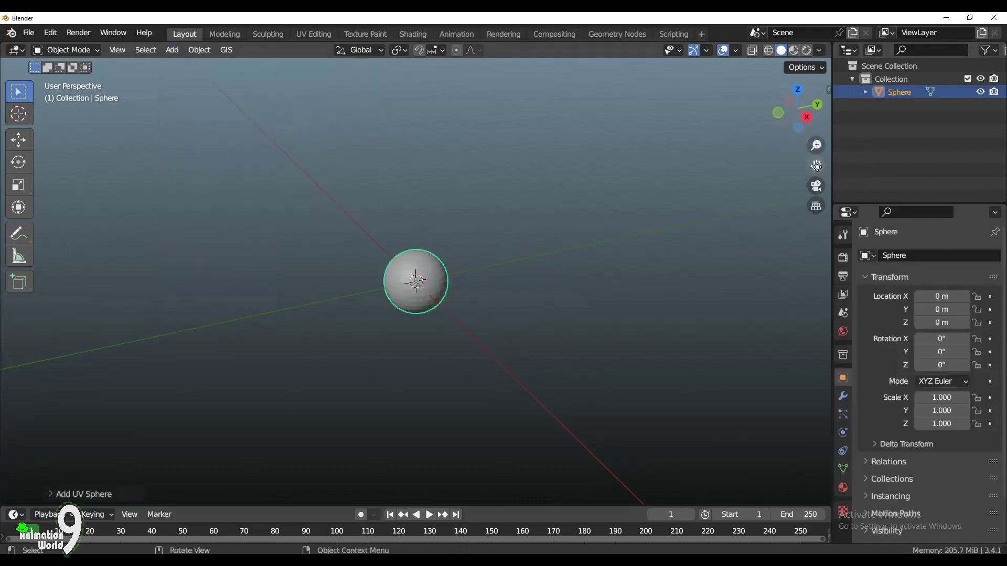
pyautogui.moveTo(817, 158); pyautogui.dragTo(786, 140)
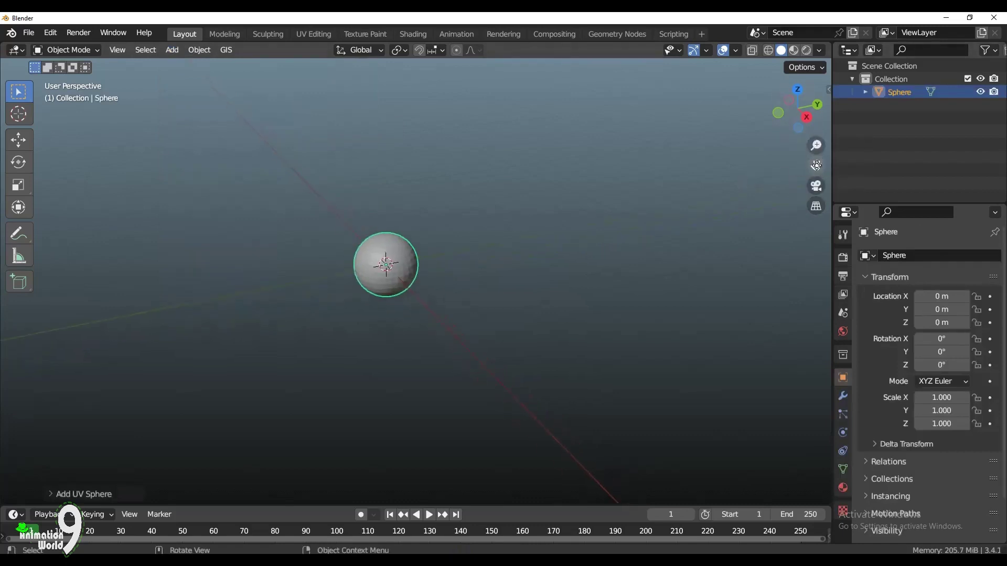
# Step: Search the add-on preferences for "cell" and check whether Object: Cell Fracture is enabled
pyautogui.click(46, 34)
pyautogui.click(78, 219)
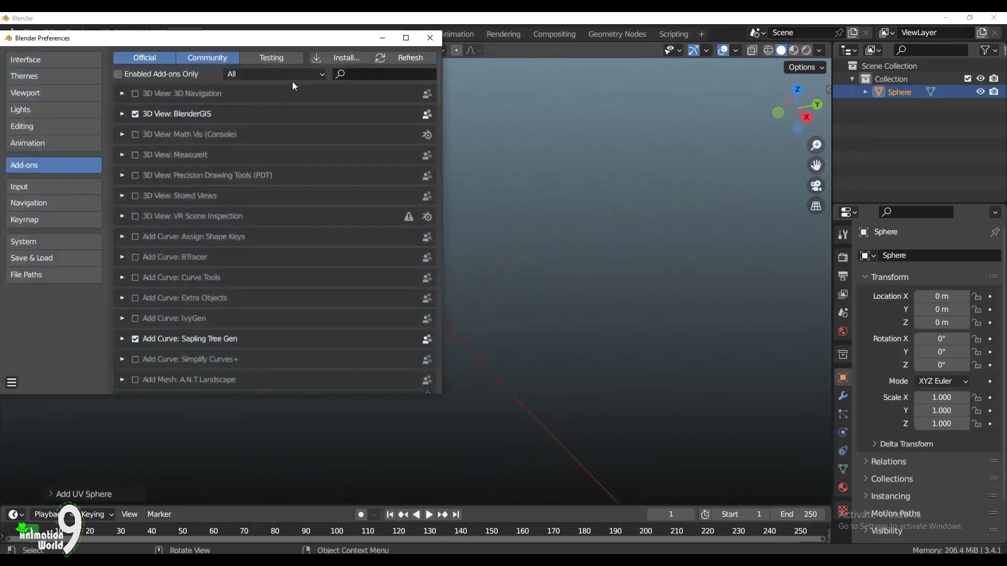
pyautogui.click(369, 72)
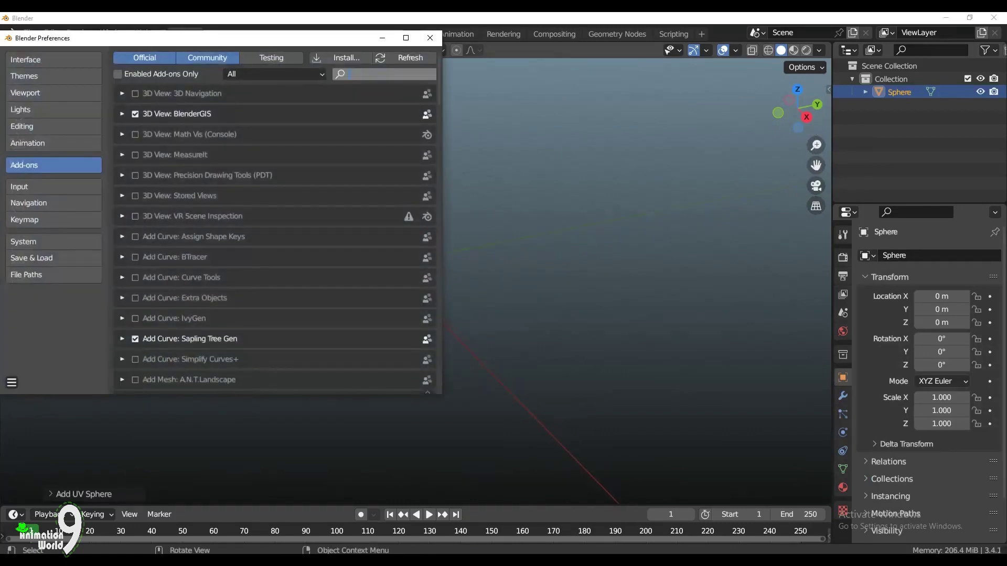
pyautogui.write('cell')
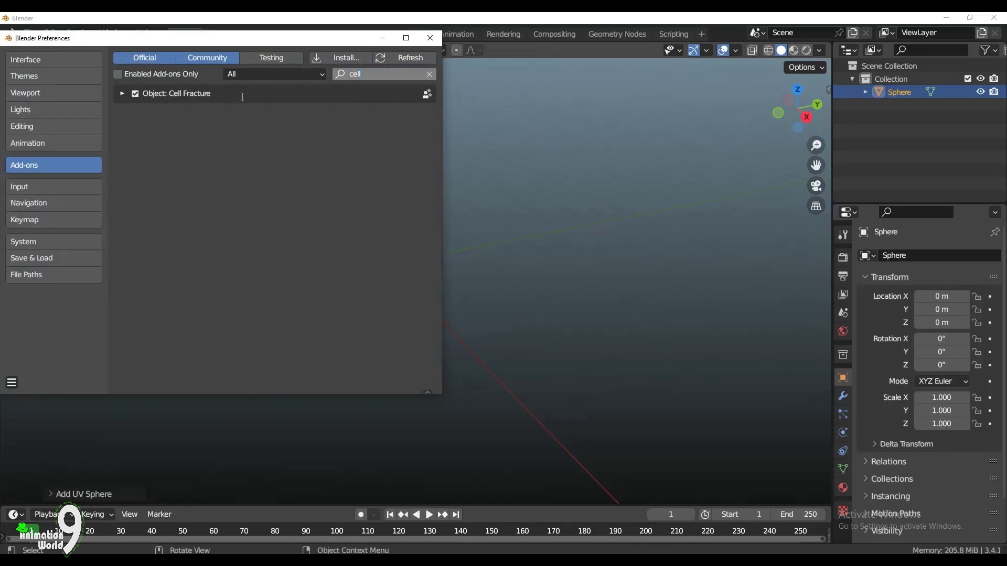
pyautogui.click(429, 39)
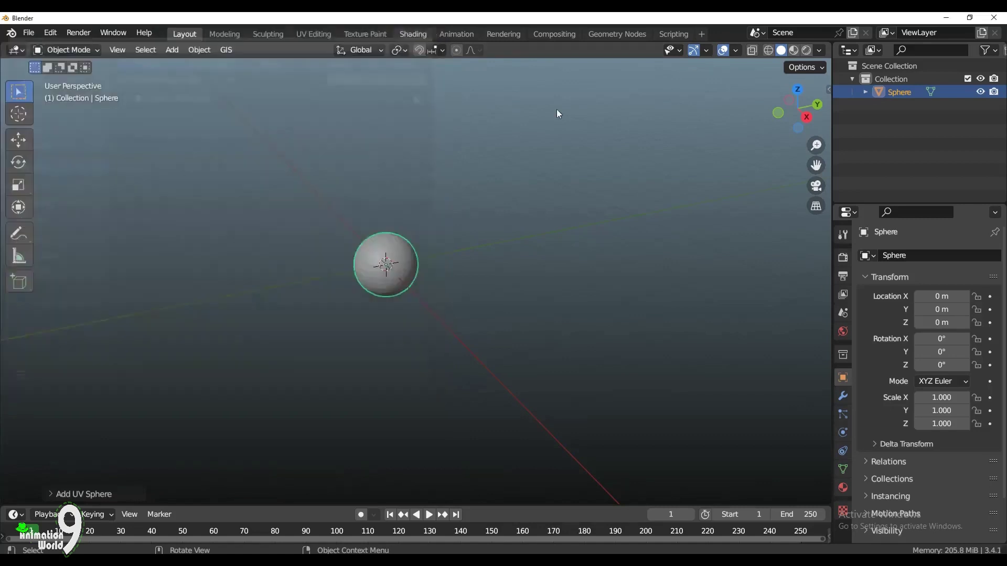
# Step: Search for the Cell Fracture operator and open its settings for the sphere, moving the dialog clear of the model
pyautogui.press('F3')
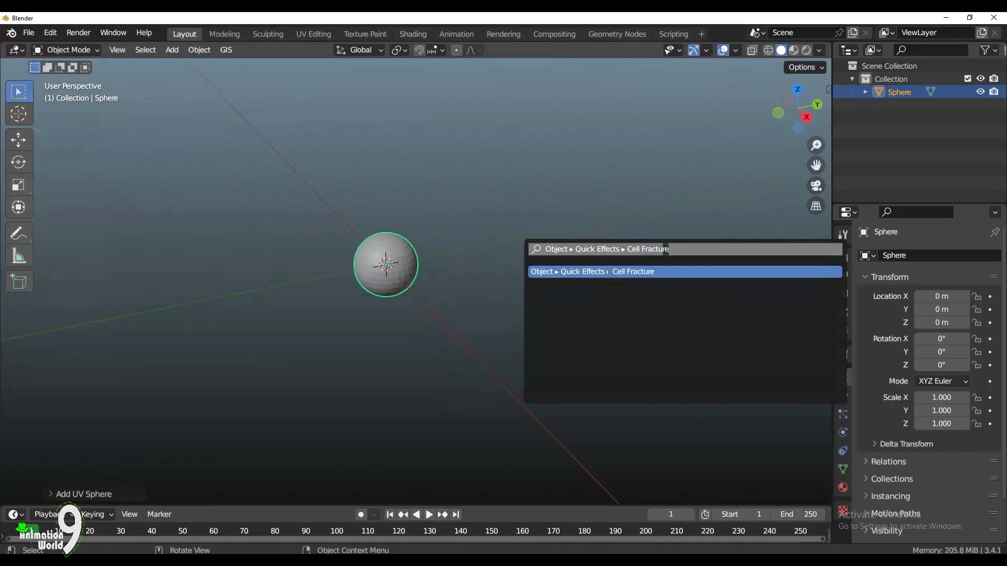
pyautogui.press('BackSpace')
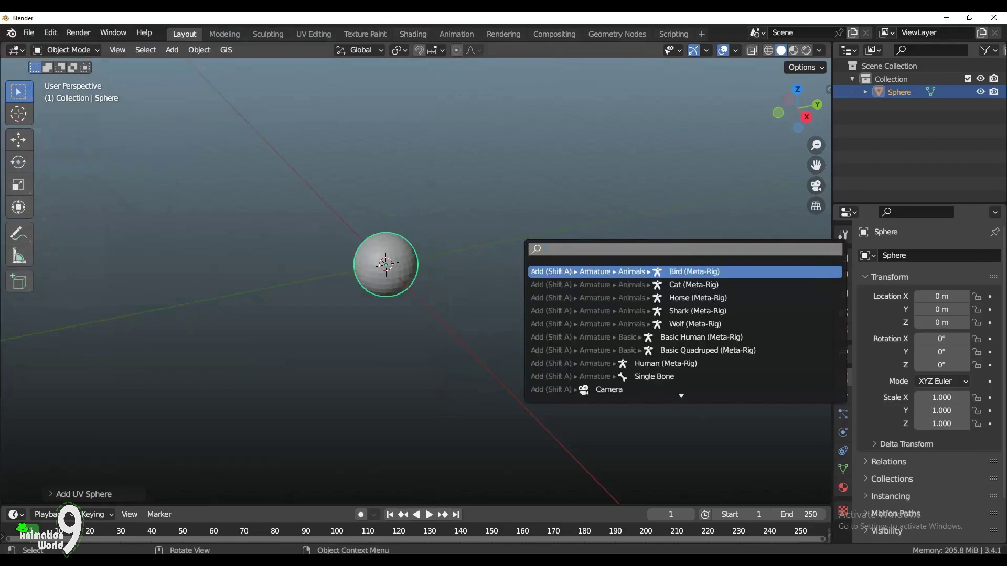
pyautogui.write('cell')
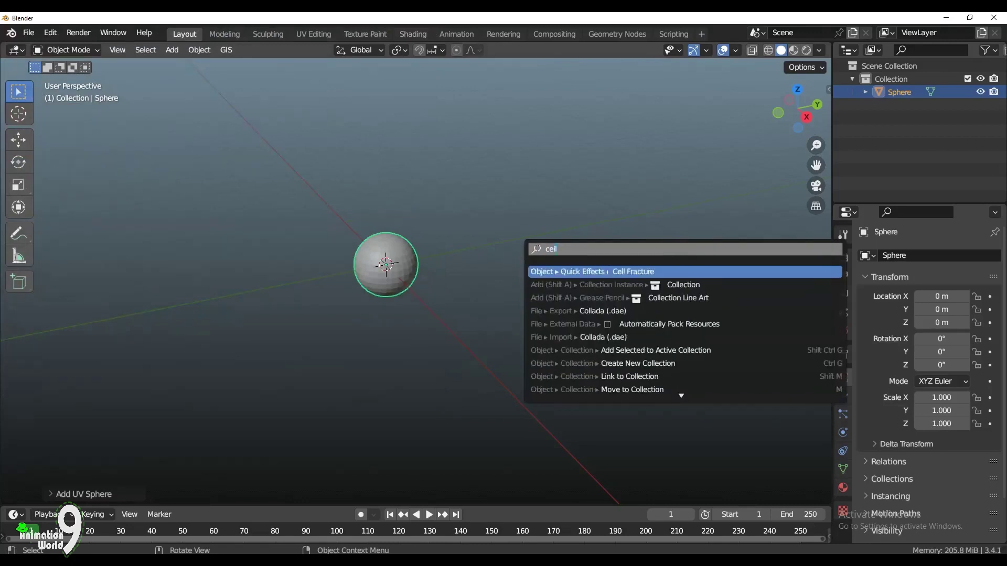
pyautogui.click(621, 271)
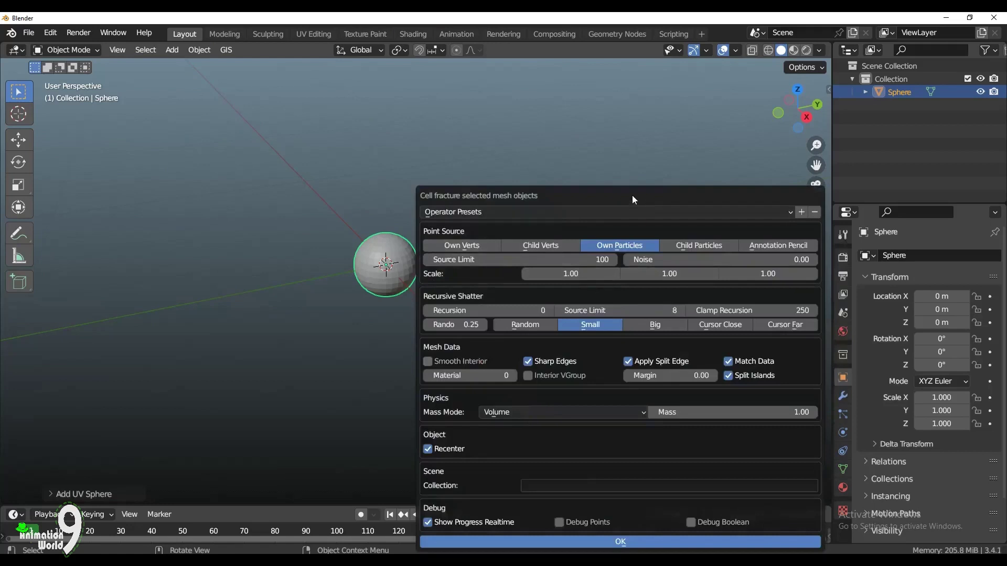
pyautogui.moveTo(631, 195); pyautogui.dragTo(735, 182)
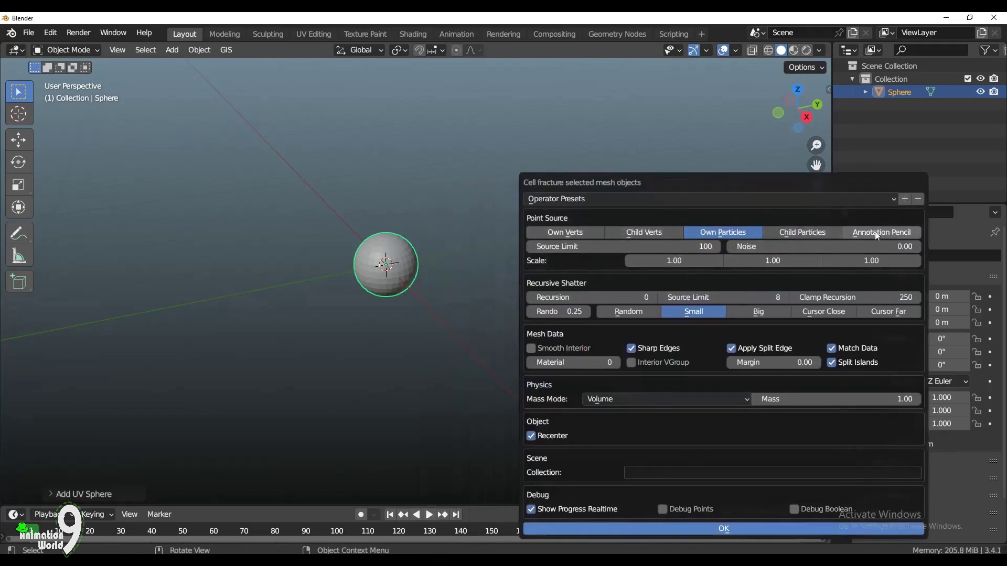
# Step: Set the Cell Fracture point source limit to 400 and the noise to 1
pyautogui.click(703, 247)
pyautogui.write('400')
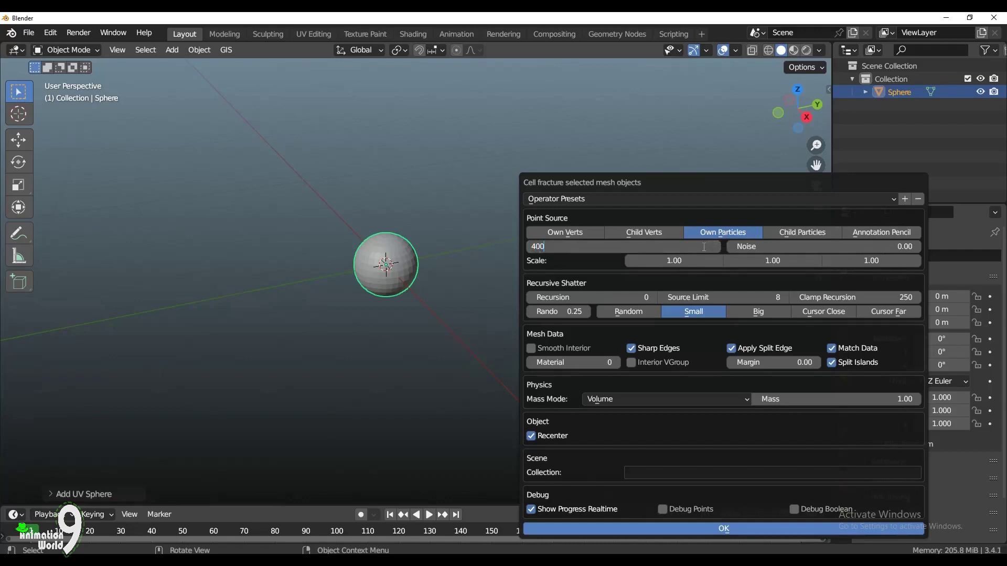
pyautogui.click(786, 247)
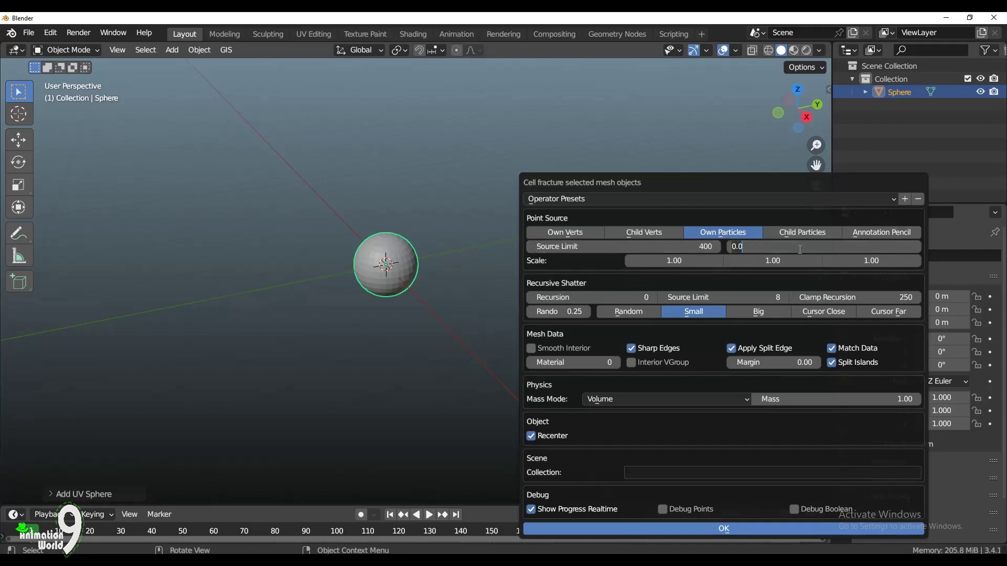
pyautogui.write('1')
pyautogui.press('Return')
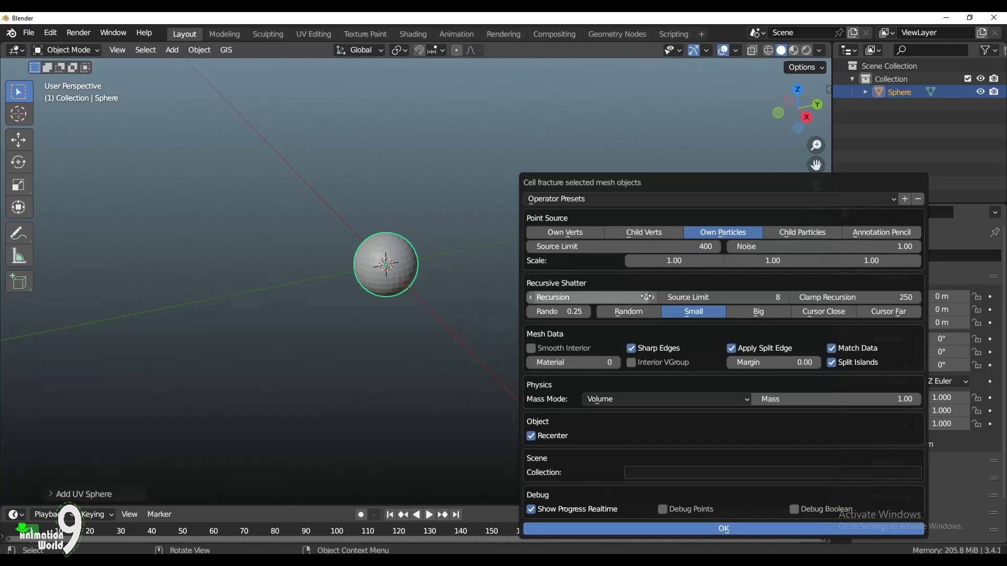
# Step: Set the recursive shatter recursion to 2 and run the fracture on the sphere
pyautogui.click(646, 296)
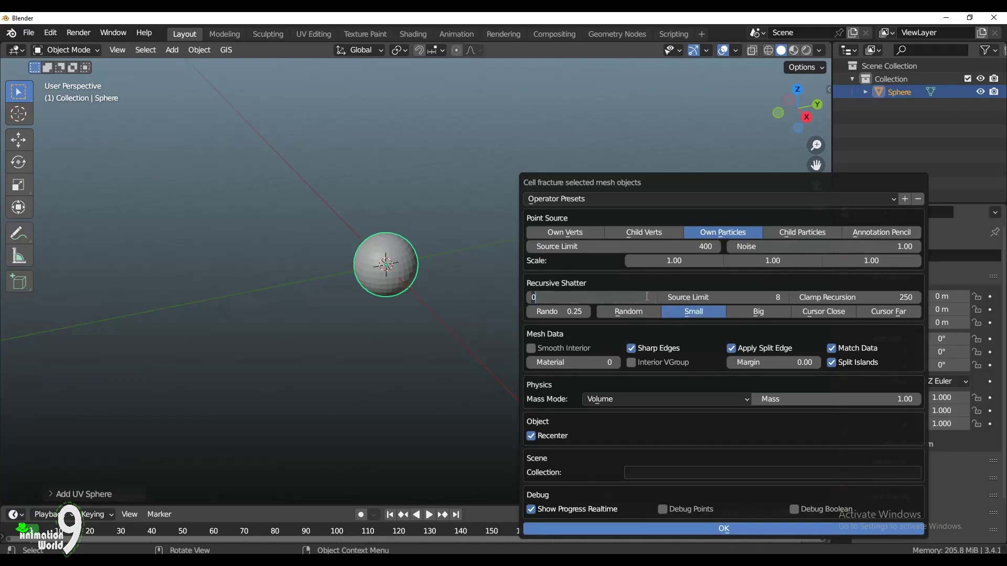
pyautogui.write('2')
pyautogui.press('Return')
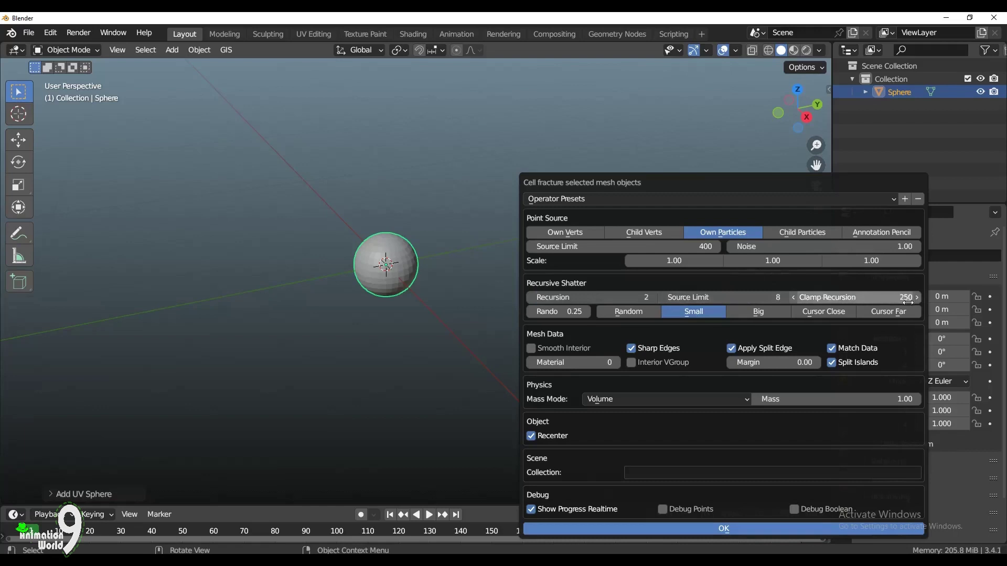
pyautogui.click(725, 530)
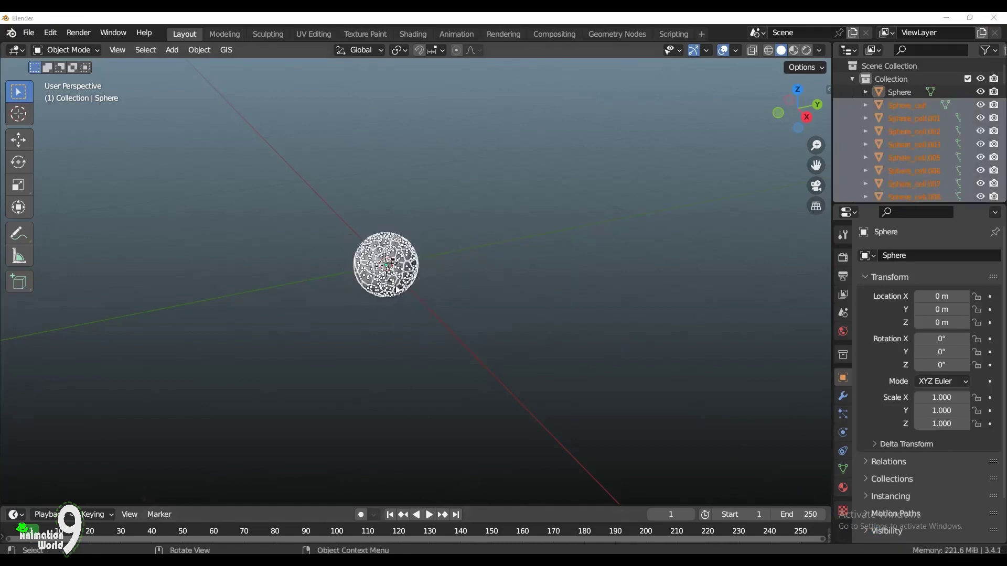
# Step: Select the sphere with all its fractured pieces and scale them up together by about 1.26
pyautogui.moveTo(731, 193); pyautogui.dragTo(557, 202, button='middle')
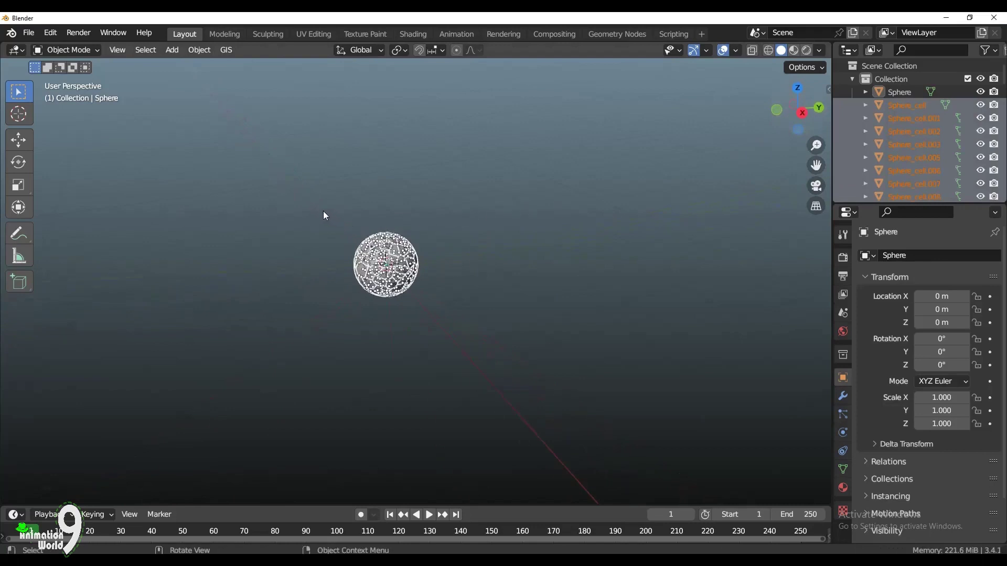
pyautogui.moveTo(323, 211); pyautogui.dragTo(464, 323)
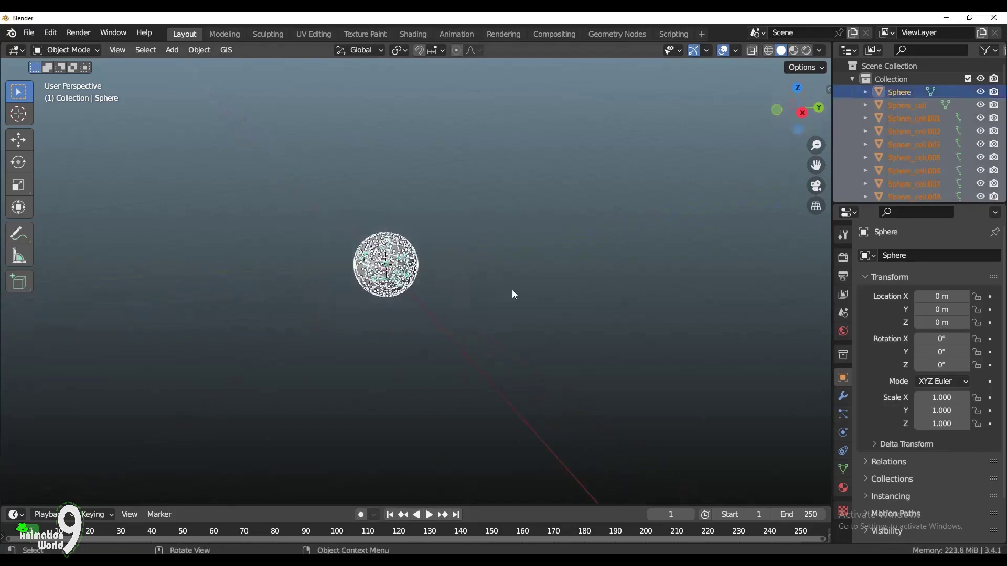
pyautogui.scroll(3, 462, 306)
pyautogui.press('s')
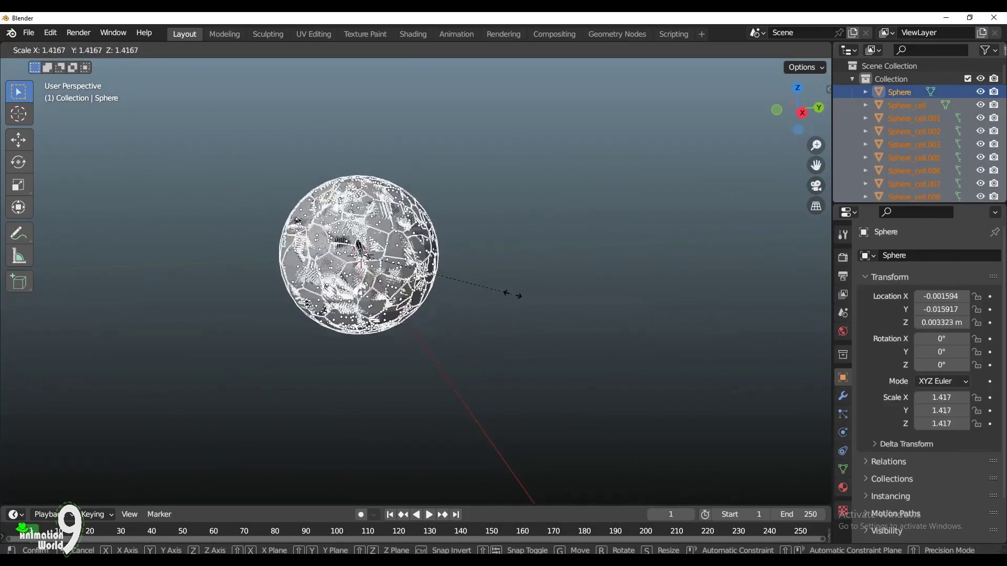
pyautogui.click(495, 296)
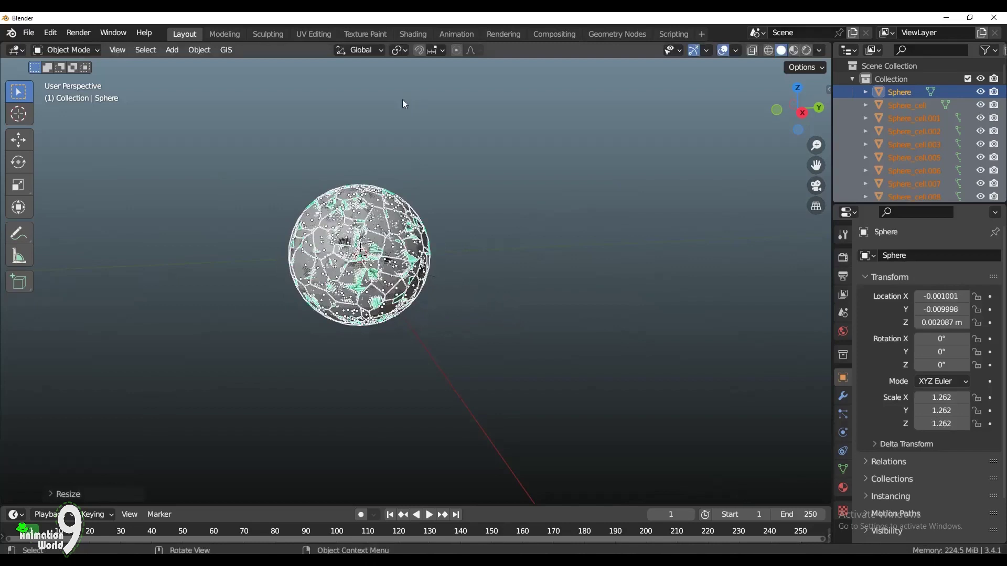
# Step: Set the transform pivot point to Individual Origins and shrink every selected object in place to a scale of about 0.43
pyautogui.click(407, 51)
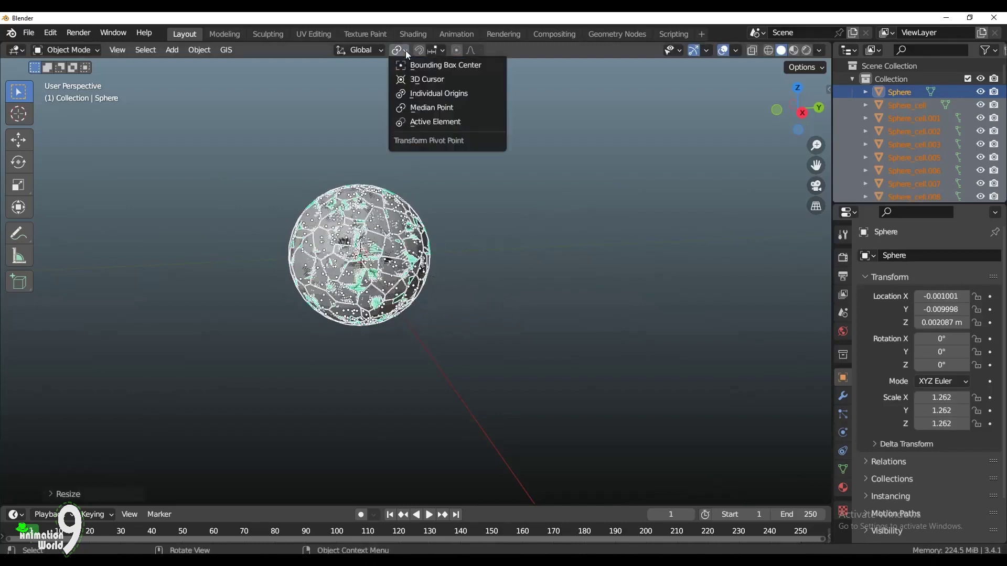
pyautogui.click(430, 94)
pyautogui.press('s')
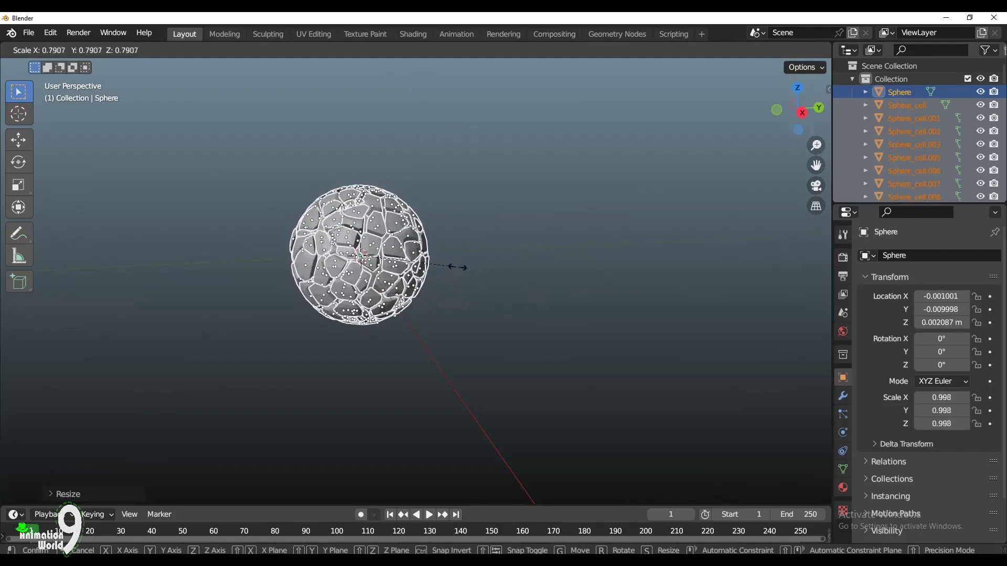
pyautogui.click(403, 267)
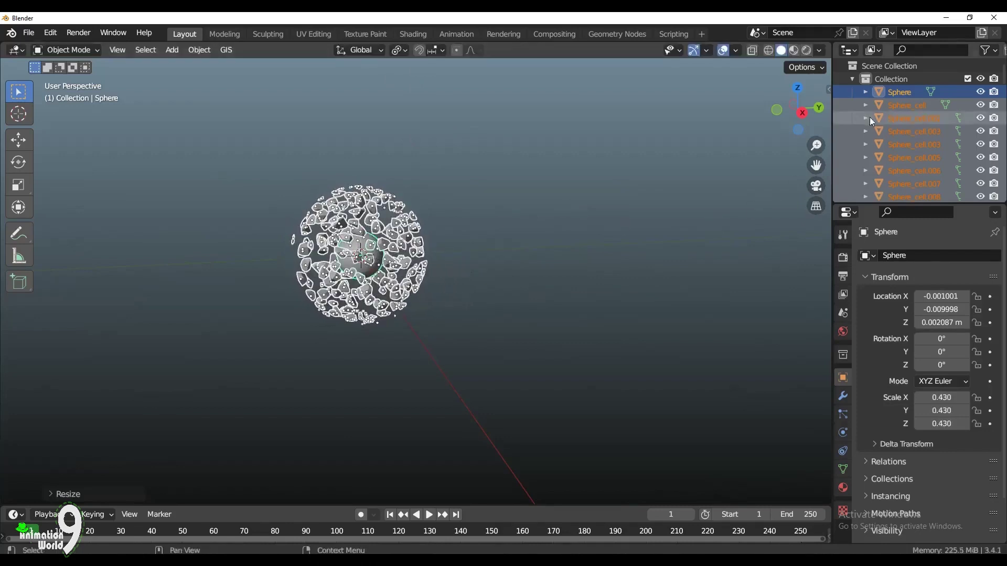
# Step: Delete the original unfractured Sphere object, keeping only the cell pieces
pyautogui.click(864, 92)
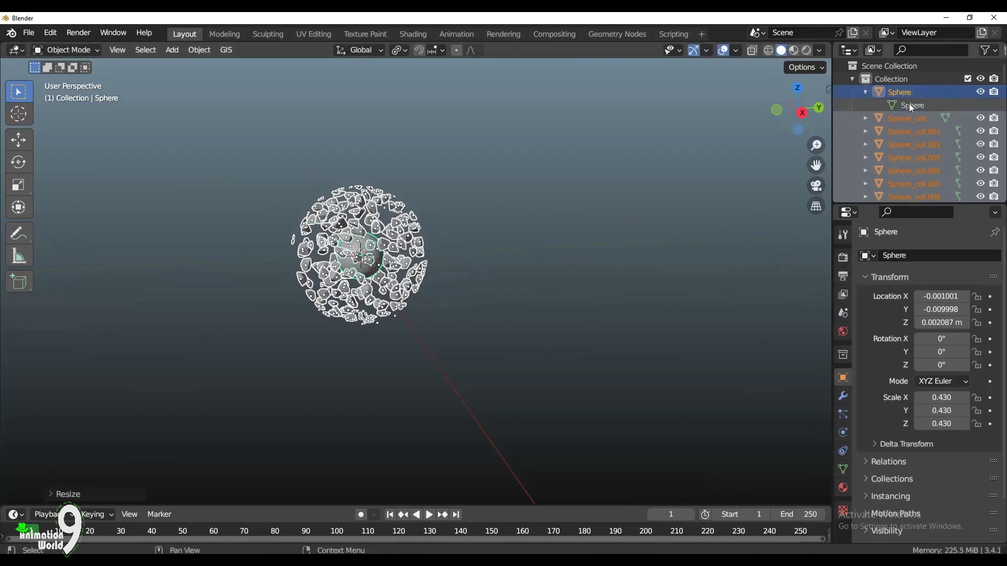
pyautogui.click(908, 104)
pyautogui.press('Delete')
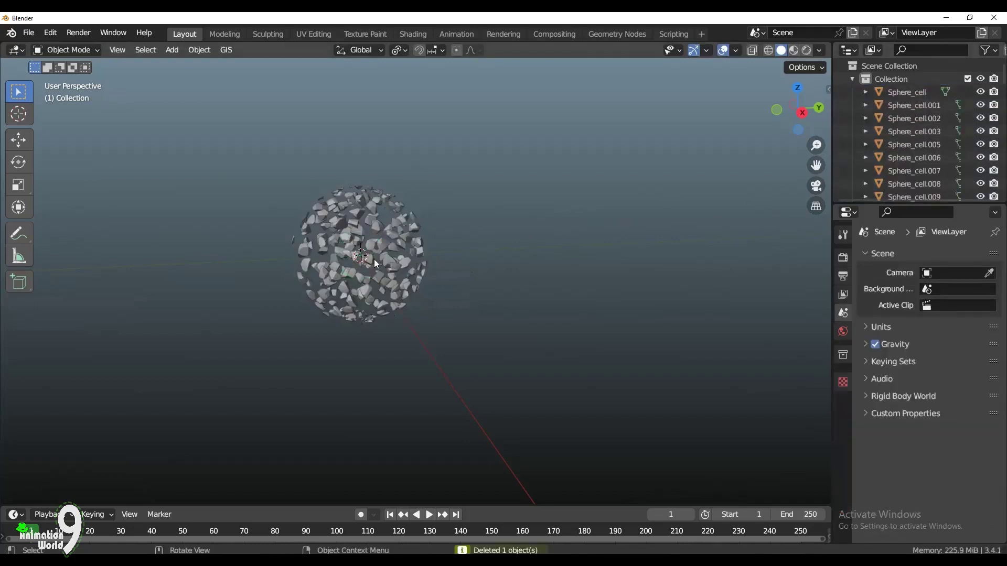
# Step: Select all the sphere cell pieces and move them straight up along the Z axis, well above the 3D cursor
pyautogui.scroll(-1, 396, 246)
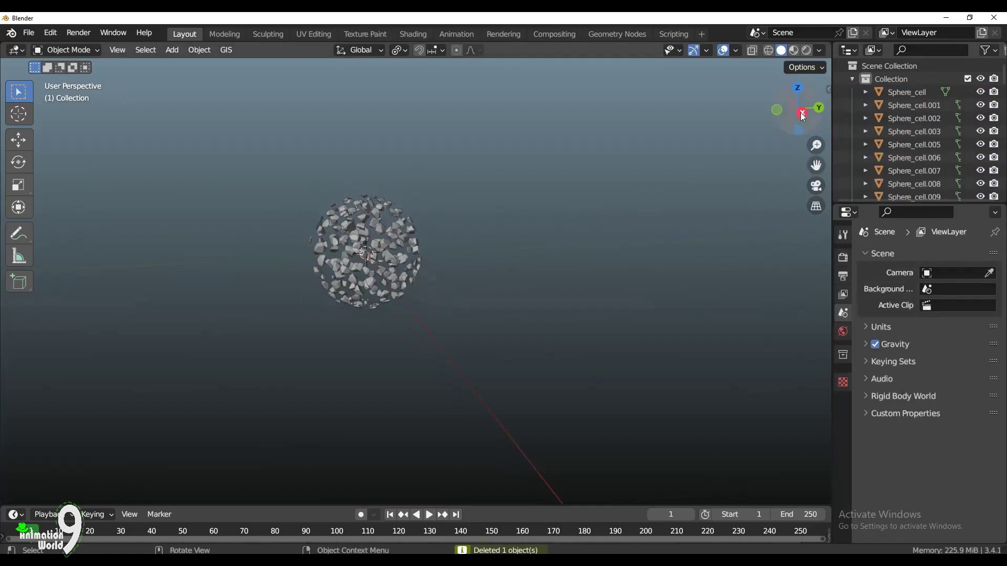
pyautogui.moveTo(800, 116); pyautogui.dragTo(794, 117)
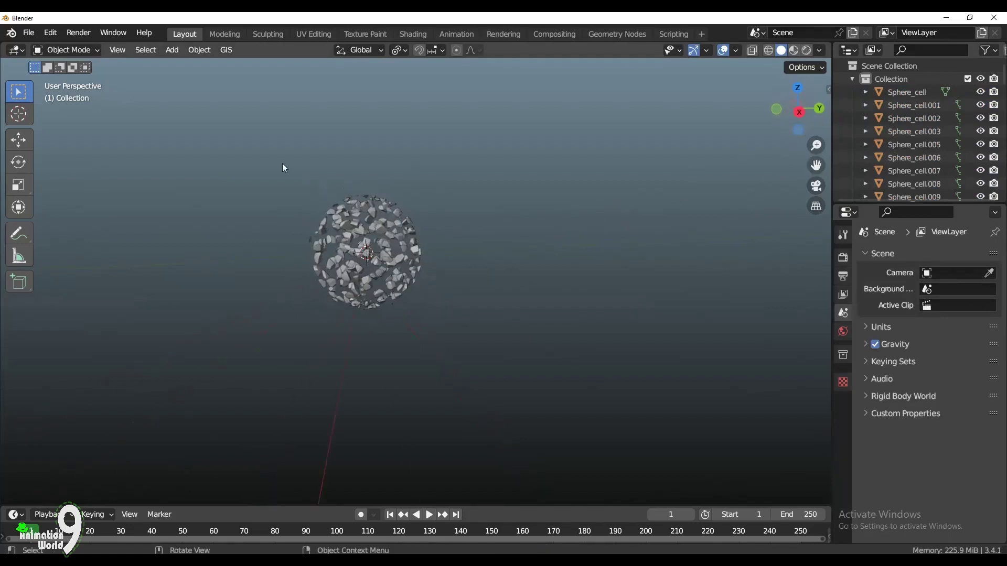
pyautogui.moveTo(282, 162); pyautogui.dragTo(493, 339)
pyautogui.click(18, 139)
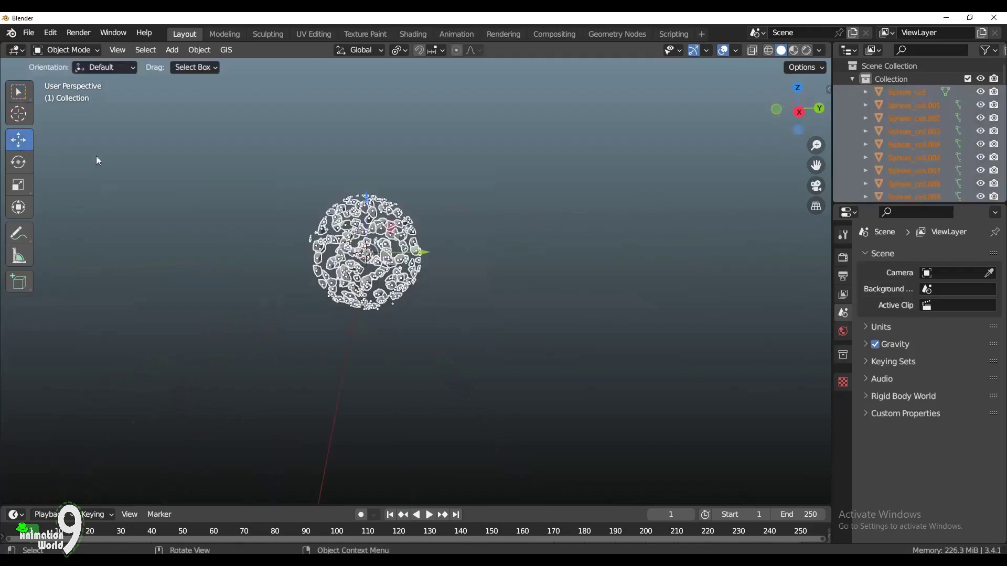
pyautogui.moveTo(366, 197); pyautogui.dragTo(371, 91)
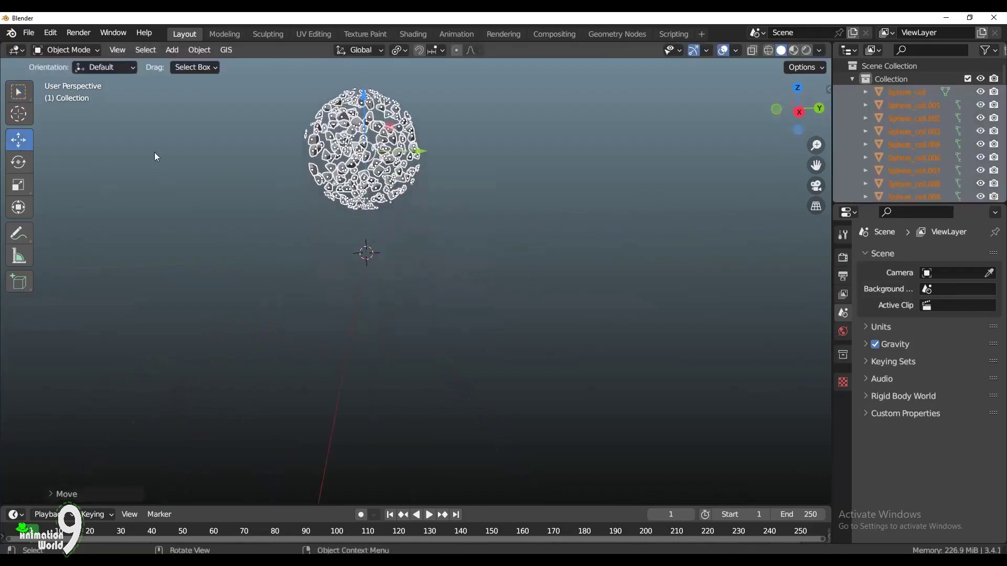
# Step: Add a plane mesh beneath the pieces and scale it up to about 4.58 as the ground
pyautogui.click(182, 55)
pyautogui.moveTo(186, 65)
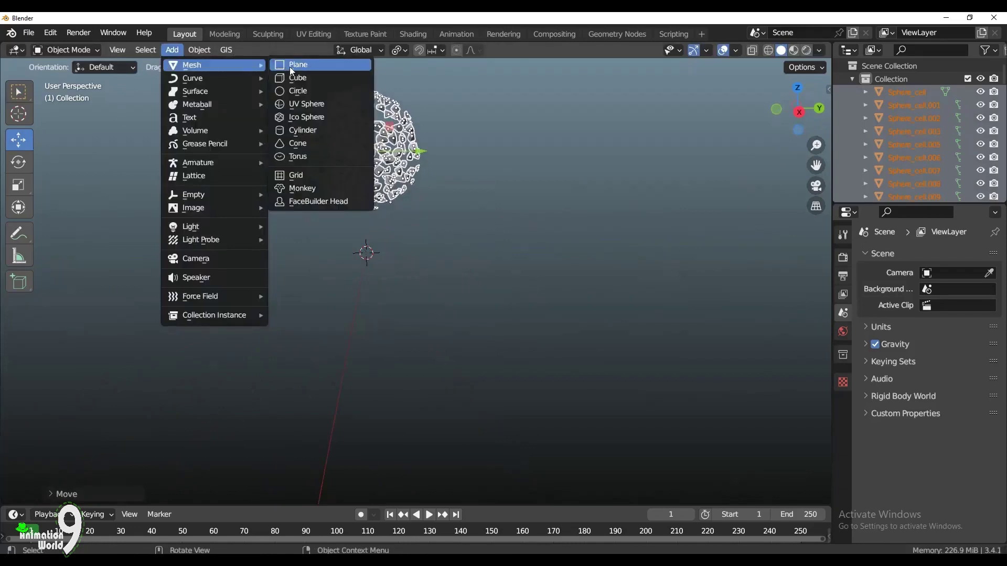
pyautogui.click(289, 67)
pyautogui.press('s')
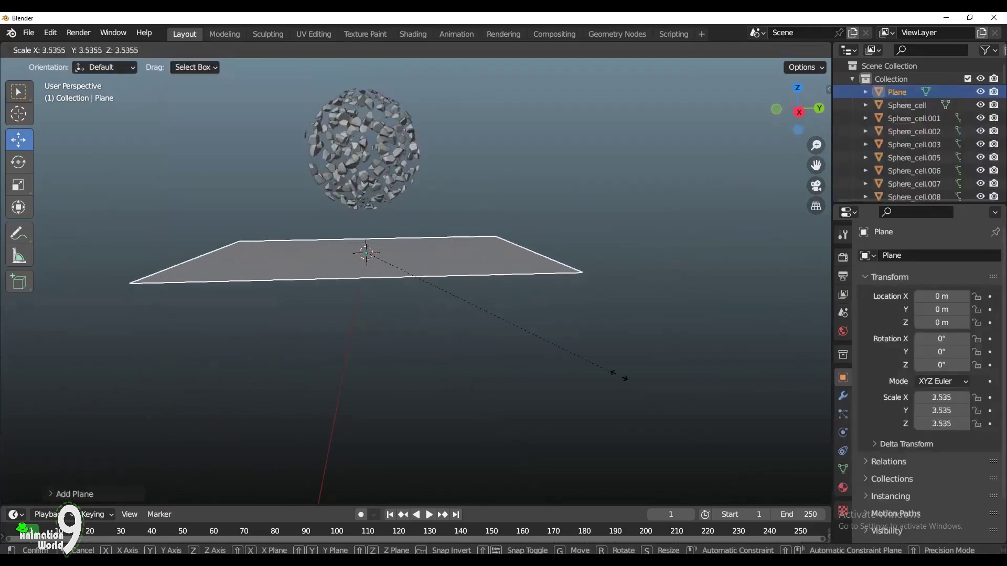
pyautogui.click(636, 387)
pyautogui.moveTo(798, 110); pyautogui.dragTo(802, 129)
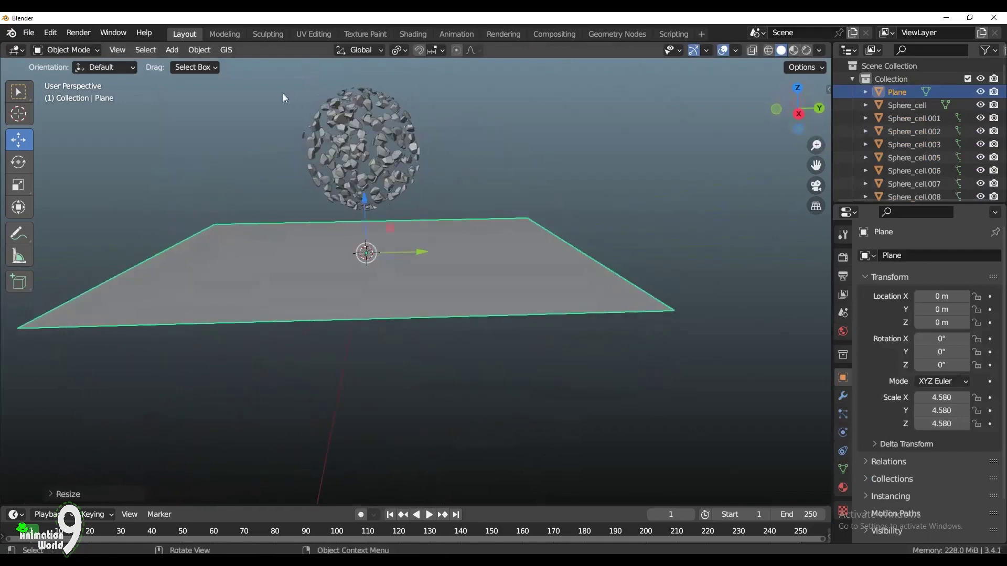
# Step: Select a single rock piece near the middle of the sphere and add active rigid body physics to it
pyautogui.moveTo(283, 94); pyautogui.dragTo(467, 199)
pyautogui.hotkey('alt', 'a')
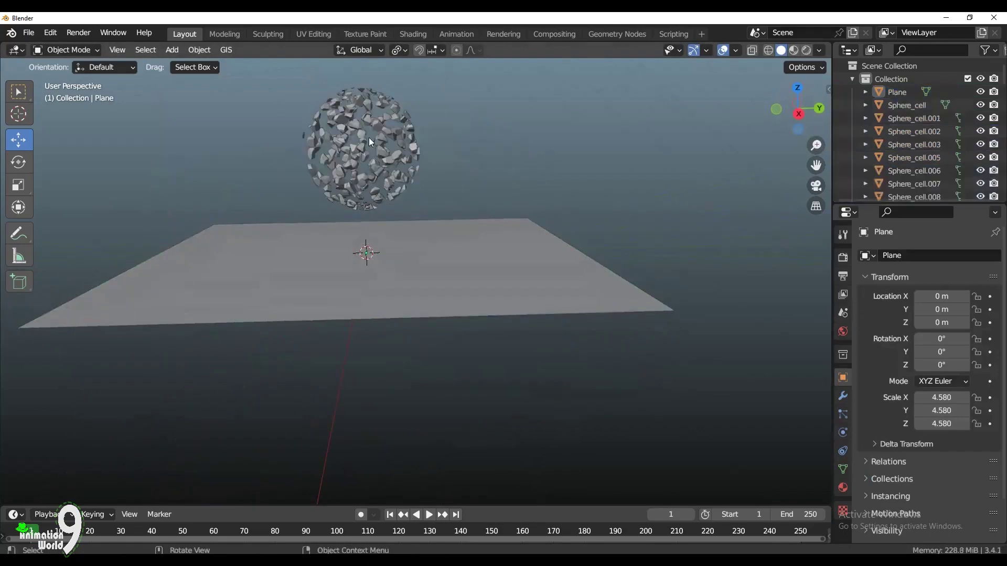
pyautogui.click(362, 138)
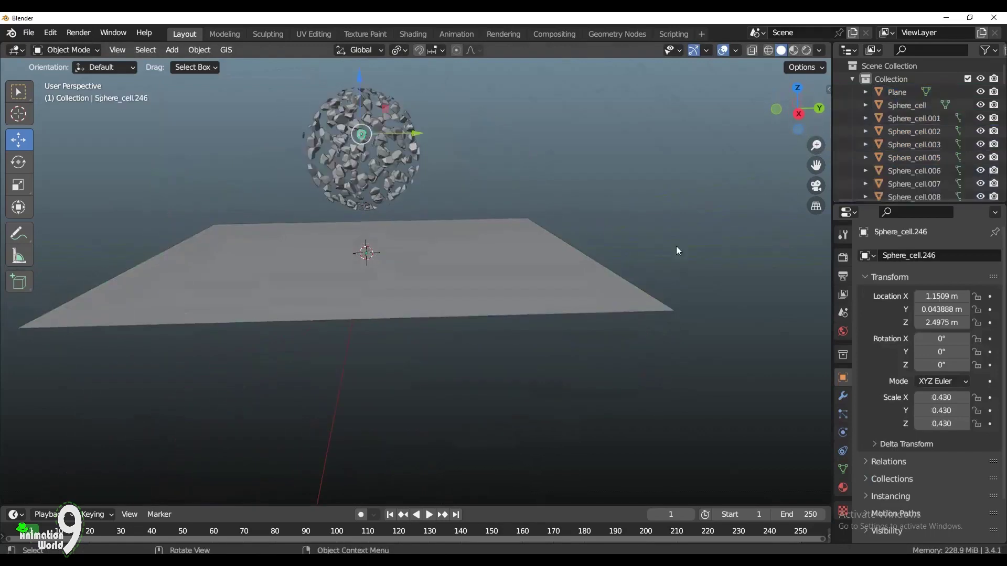
pyautogui.click(844, 416)
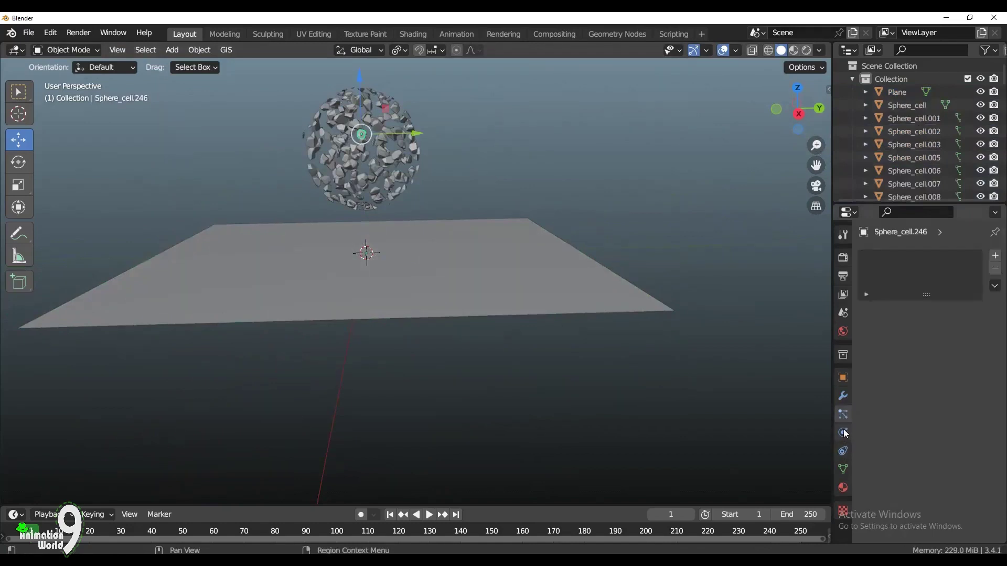
pyautogui.click(842, 433)
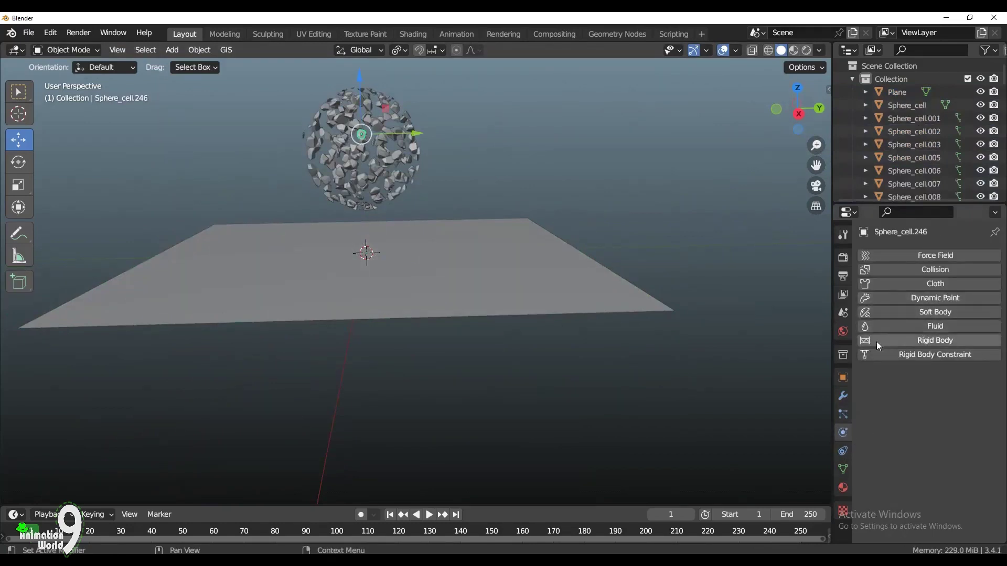
pyautogui.click(892, 341)
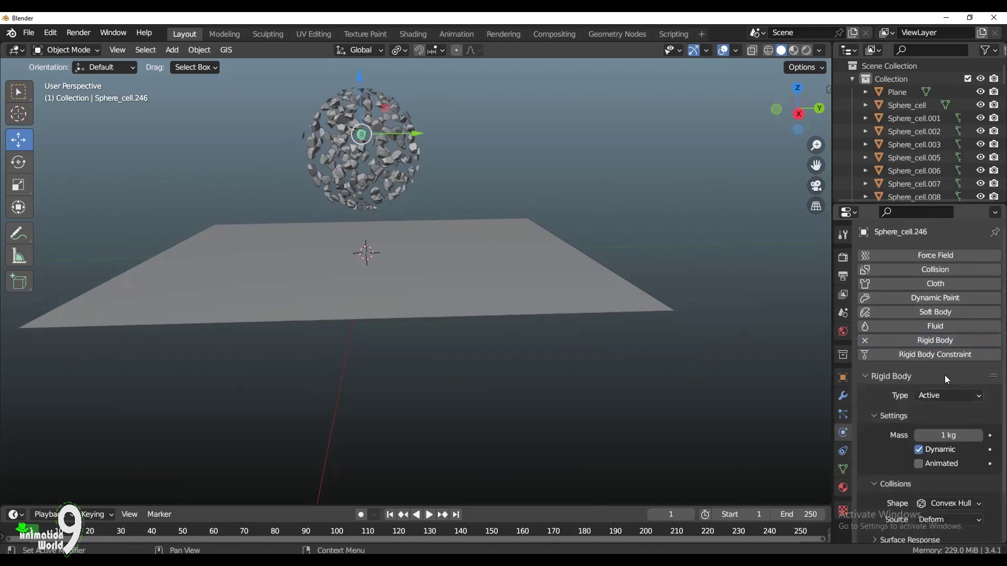
# Step: Set the piece's rigid body surface friction to about 0.876
pyautogui.scroll(-3, 960, 444)
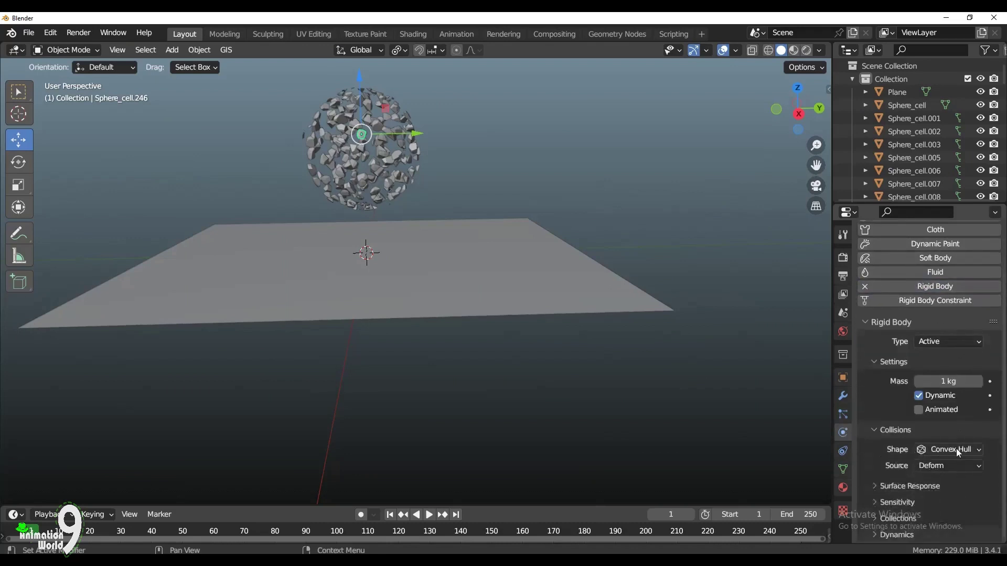
pyautogui.click(874, 488)
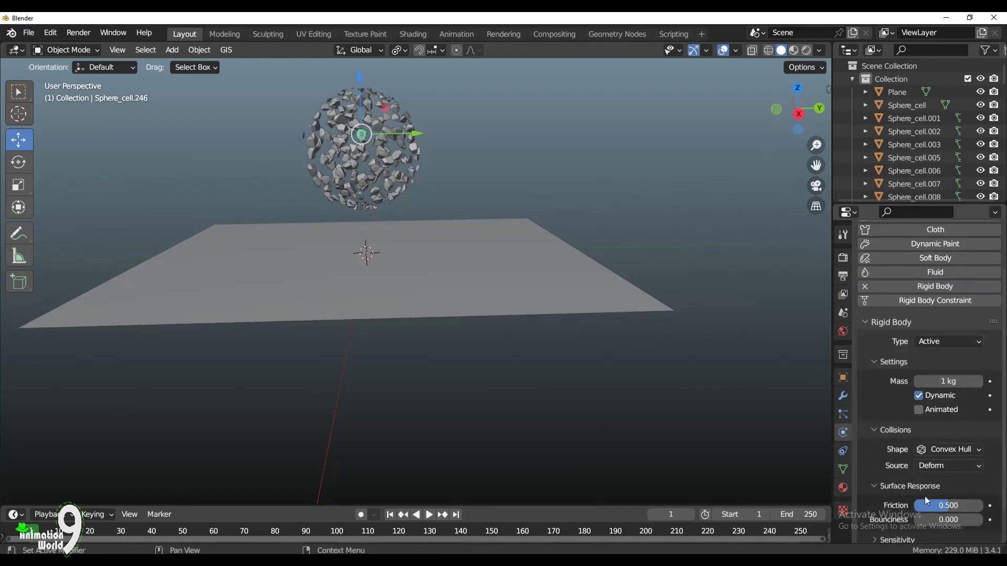
pyautogui.moveTo(924, 505); pyautogui.dragTo(950, 505)
# Step: Enable the collision margin in the piece's rigid body sensitivity settings and set it to 0.001 m
pyautogui.scroll(-3, 937, 458)
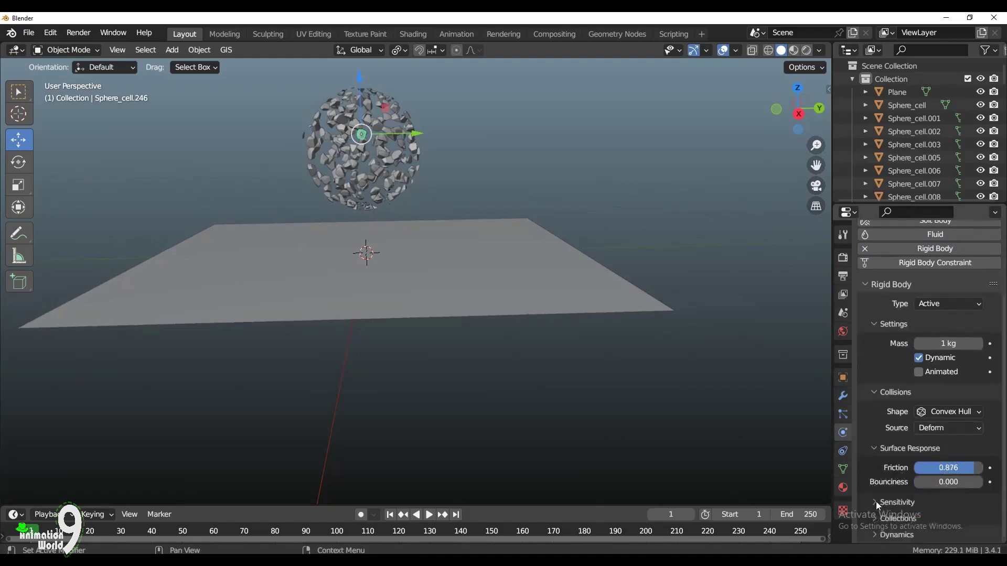
pyautogui.click(876, 502)
pyautogui.scroll(-3, 935, 490)
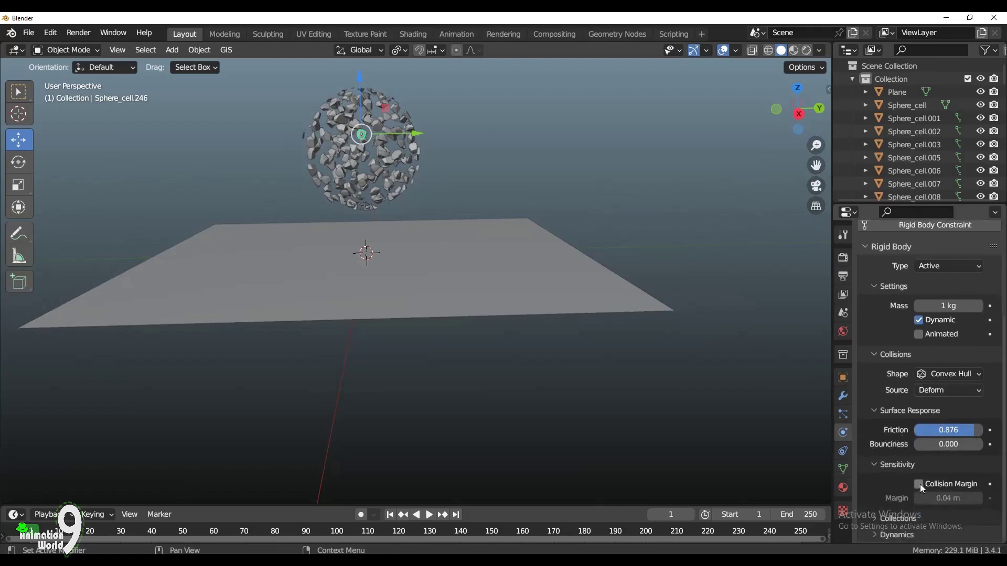
pyautogui.click(919, 484)
pyautogui.click(945, 498)
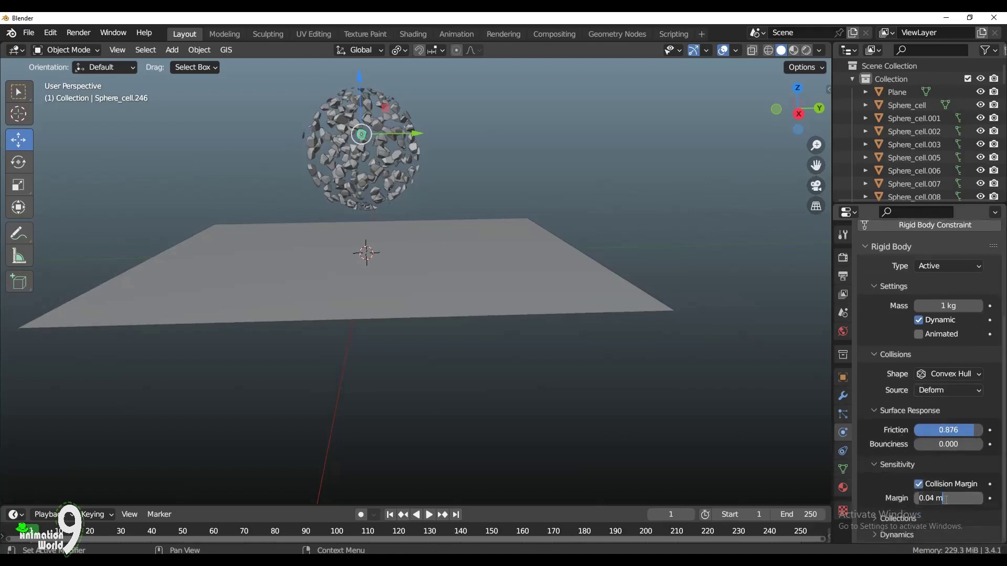
pyautogui.hotkey('ctrl', 'a')
pyautogui.write('0.001')
pyautogui.press('Return')
pyautogui.scroll(6, 889, 364)
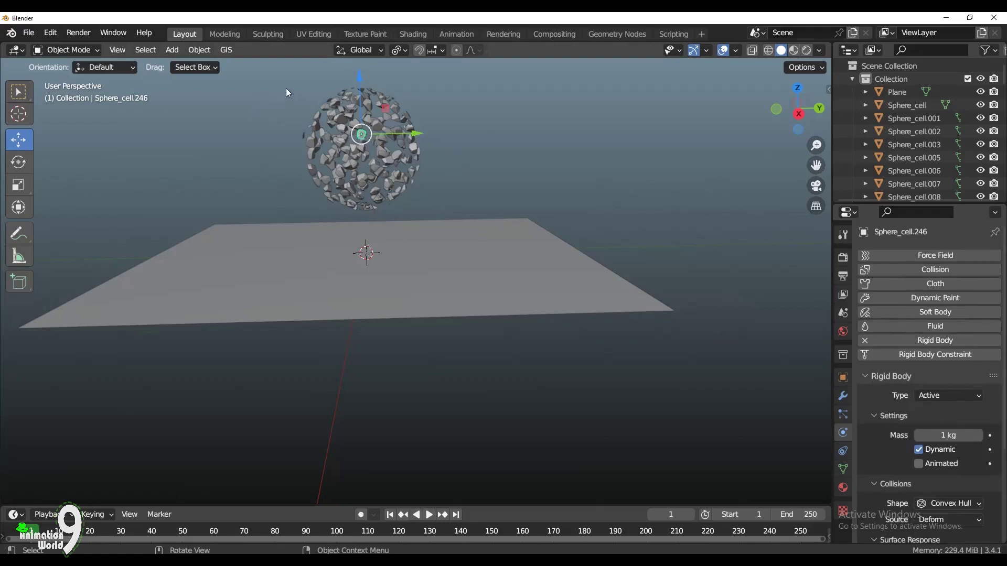
# Step: Select all the rock pieces, copy the active piece's rigid body settings to them, and check the settings on individual pieces
pyautogui.moveTo(285, 88); pyautogui.dragTo(457, 212)
pyautogui.moveTo(286, 75); pyautogui.dragTo(439, 212)
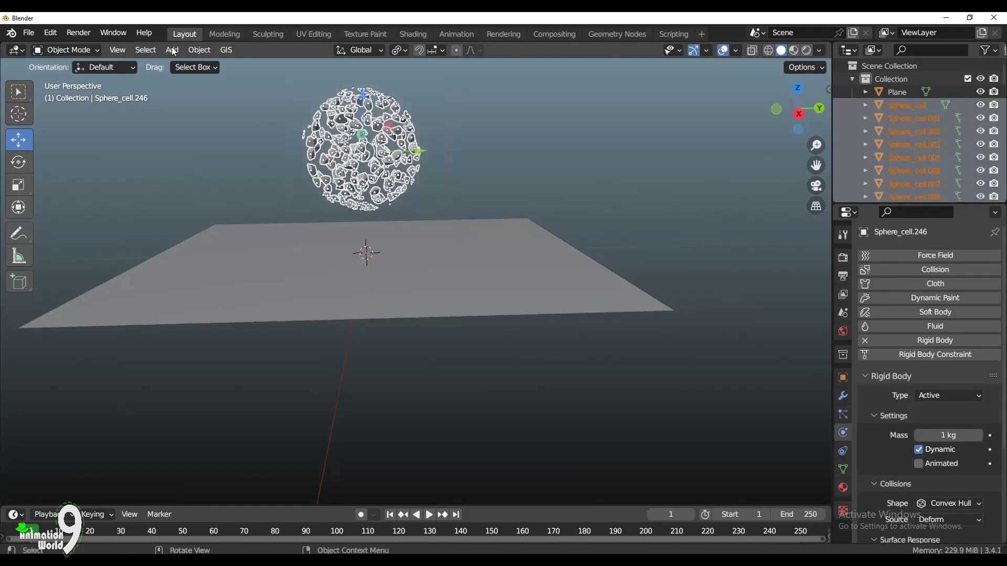
pyautogui.click(200, 50)
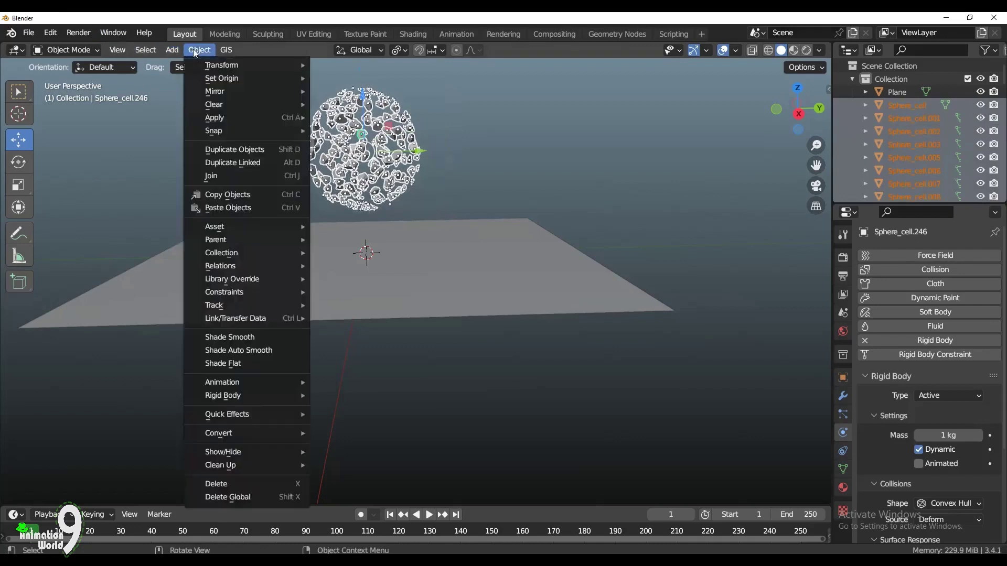
pyautogui.moveTo(255, 394)
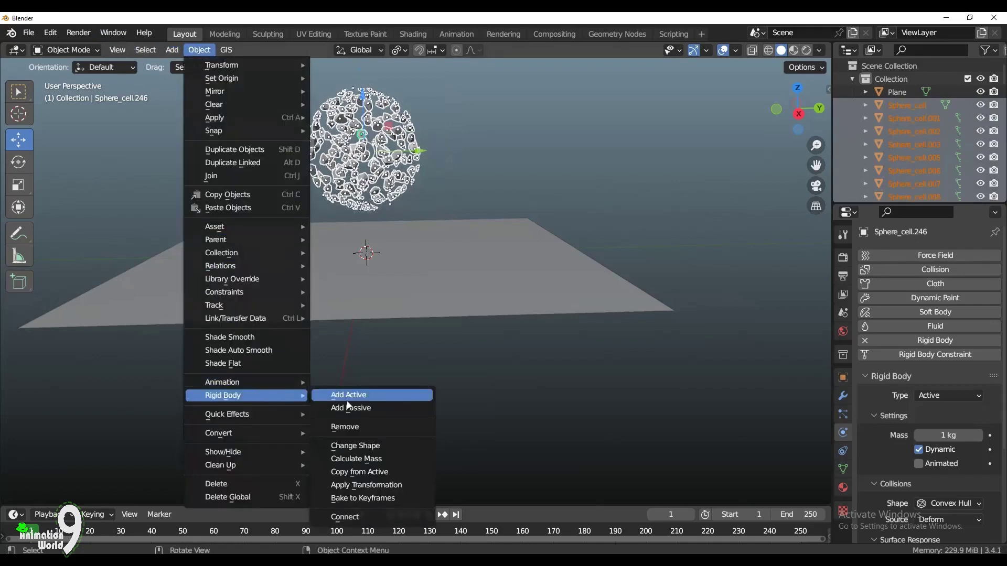
pyautogui.click(377, 475)
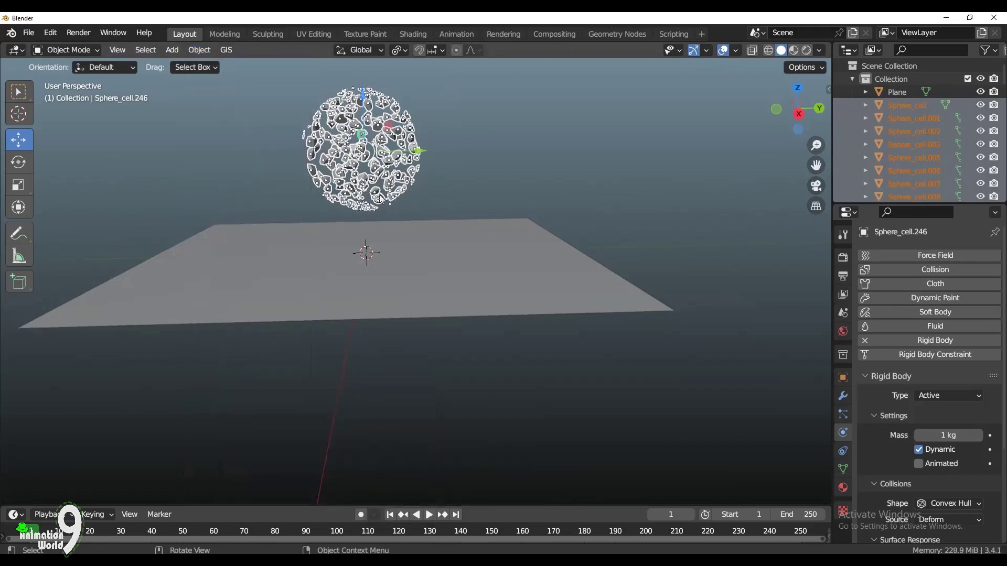
pyautogui.click(342, 122)
pyautogui.click(381, 139)
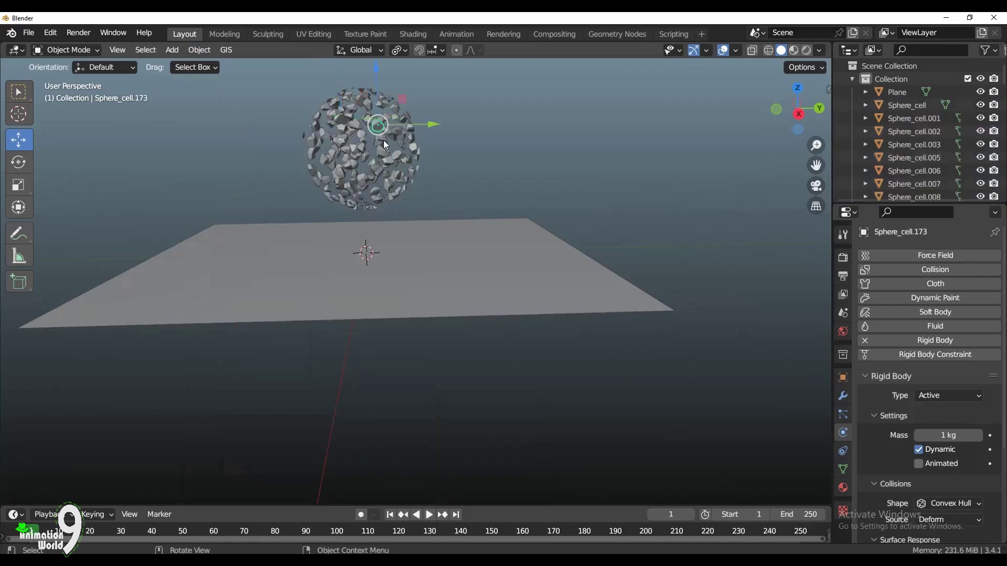
pyautogui.click(382, 155)
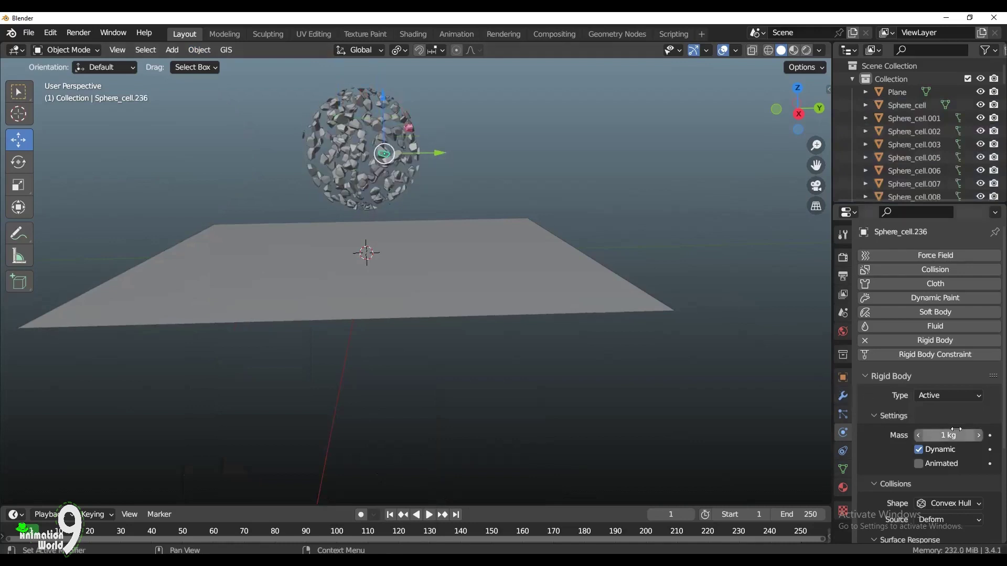
pyautogui.scroll(-5, 955, 429)
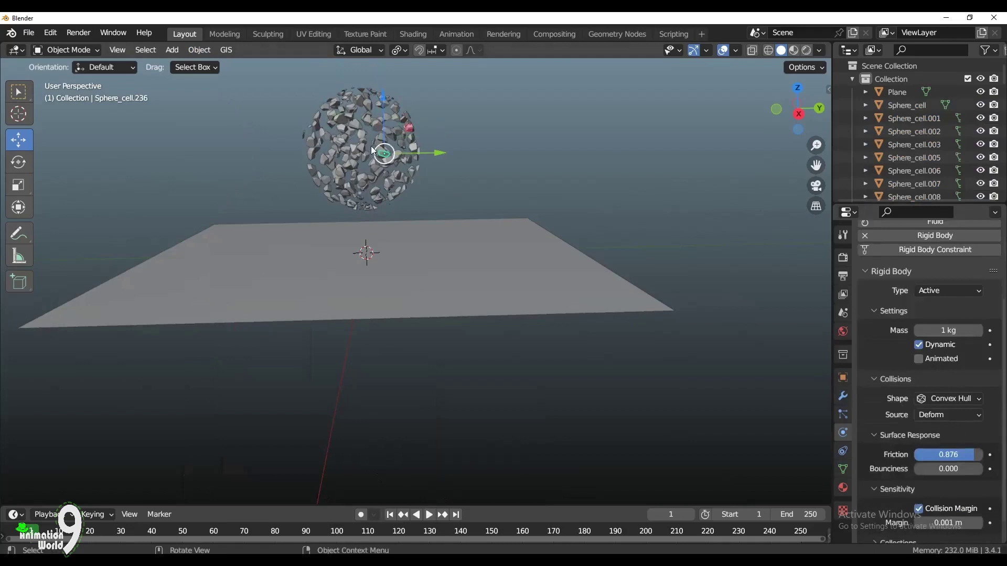
# Step: Add rigid body physics to the ground plane and set its type to Passive
pyautogui.click(443, 250)
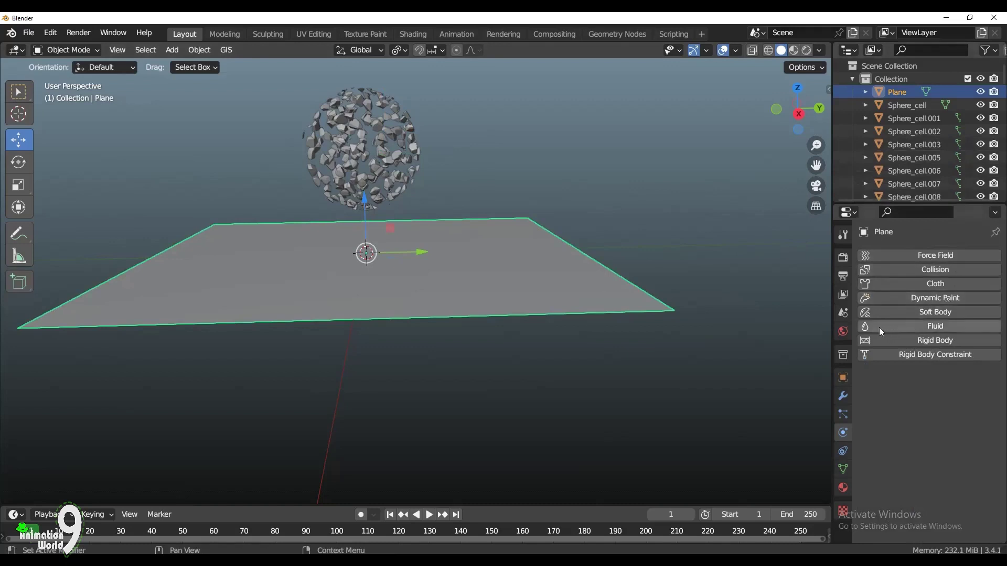
pyautogui.click(868, 339)
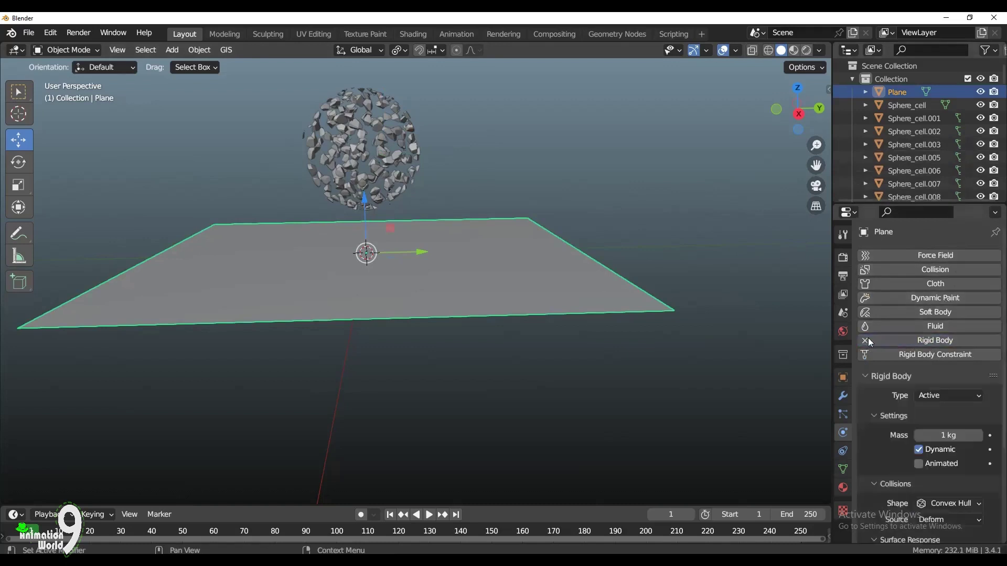
pyautogui.click(951, 395)
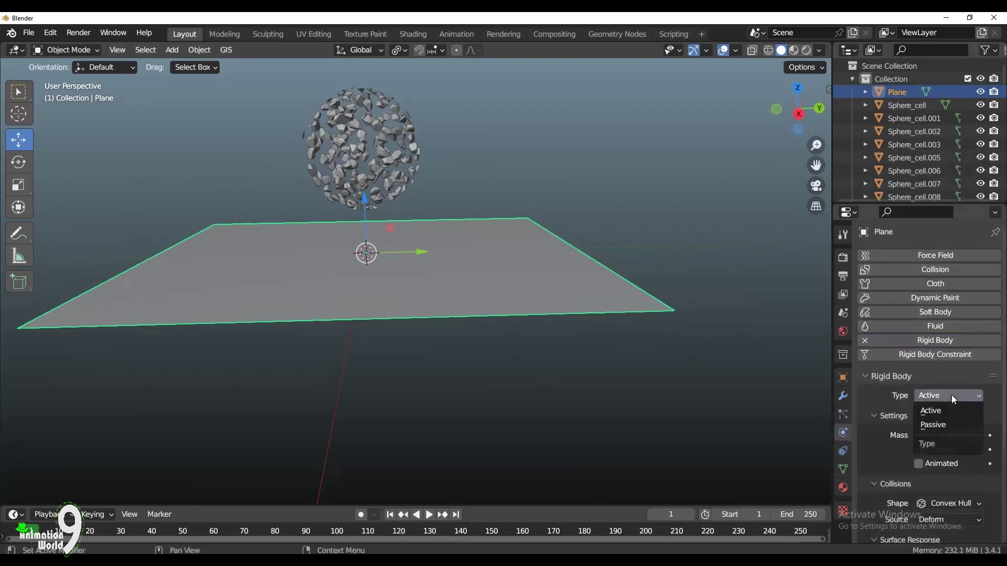
pyautogui.click(940, 426)
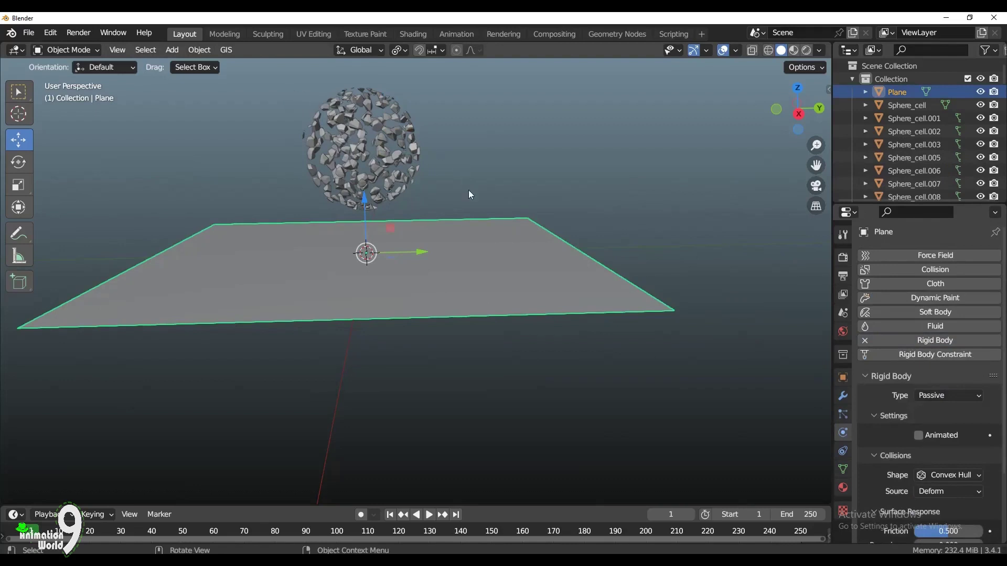
# Step: Deselect the plane, play the rigid body simulation so the rocks drop onto it, and pause at frame 51
pyautogui.click(560, 183)
pyautogui.moveTo(807, 166); pyautogui.dragTo(809, 191)
pyautogui.press('space')
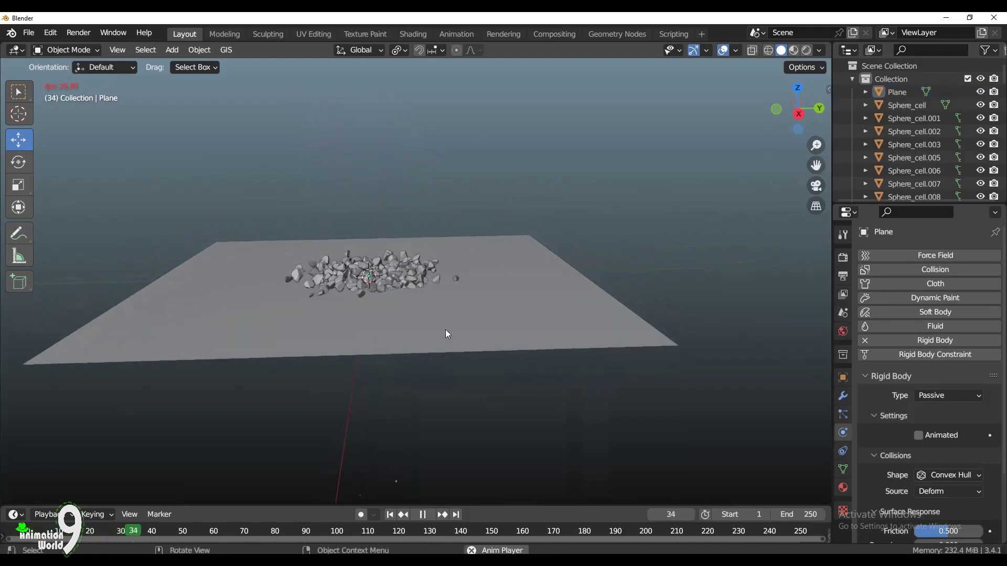
pyautogui.click(421, 515)
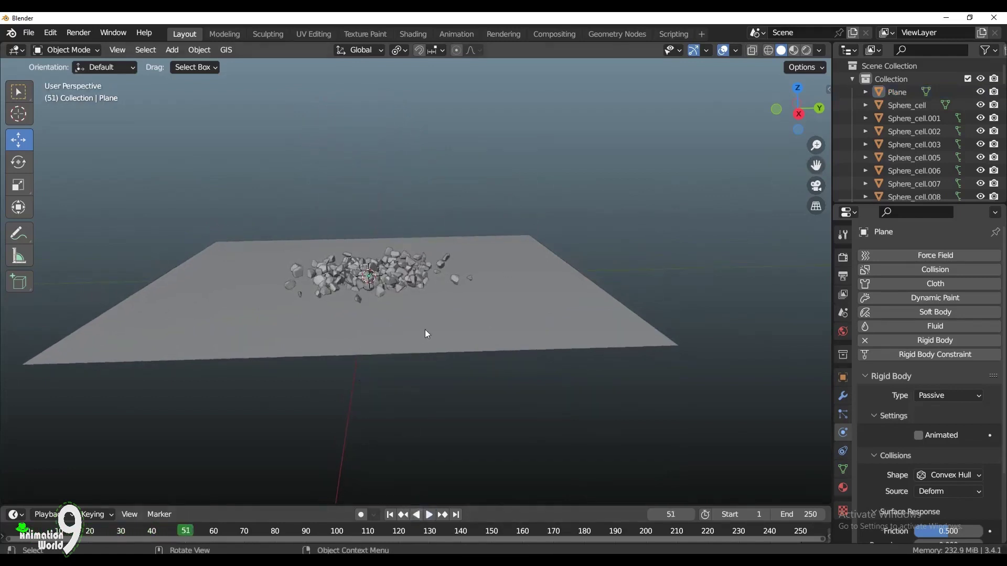
# Step: View the rock pile from above and switch the viewport shading to Wireframe
pyautogui.moveTo(801, 120); pyautogui.dragTo(774, 155)
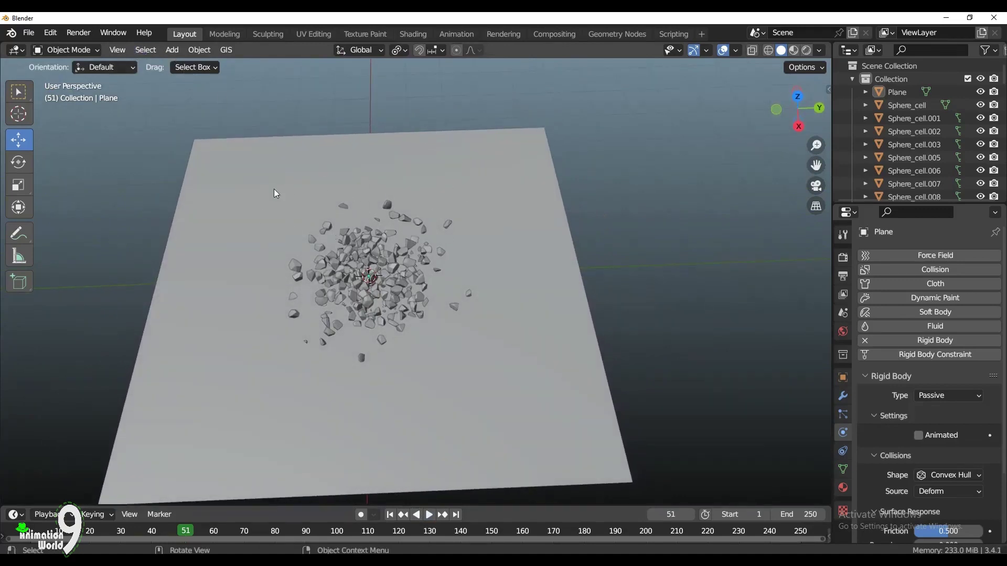
pyautogui.moveTo(797, 128); pyautogui.dragTo(797, 120)
pyautogui.moveTo(518, 213); pyautogui.dragTo(518, 214, button='middle')
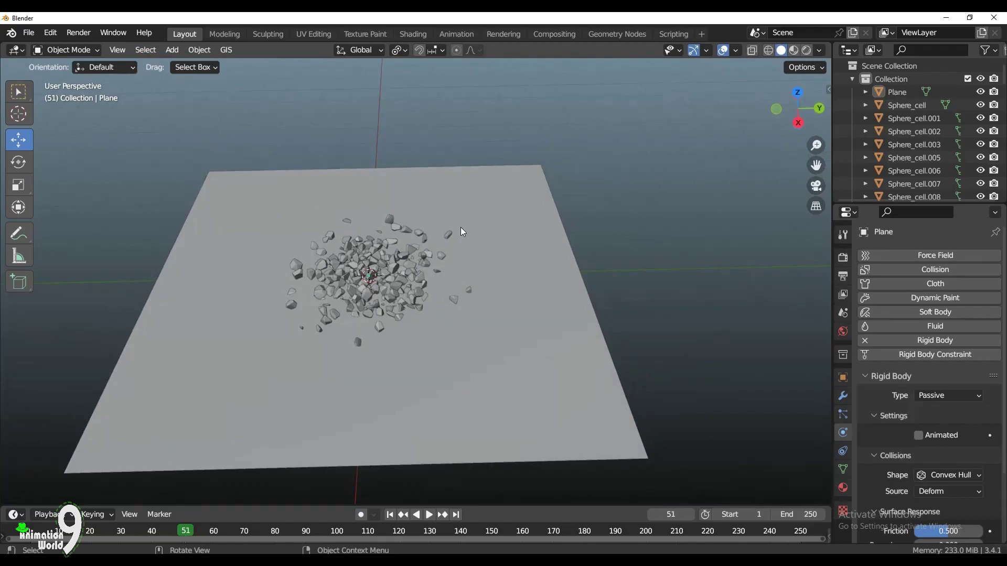
pyautogui.press('z')
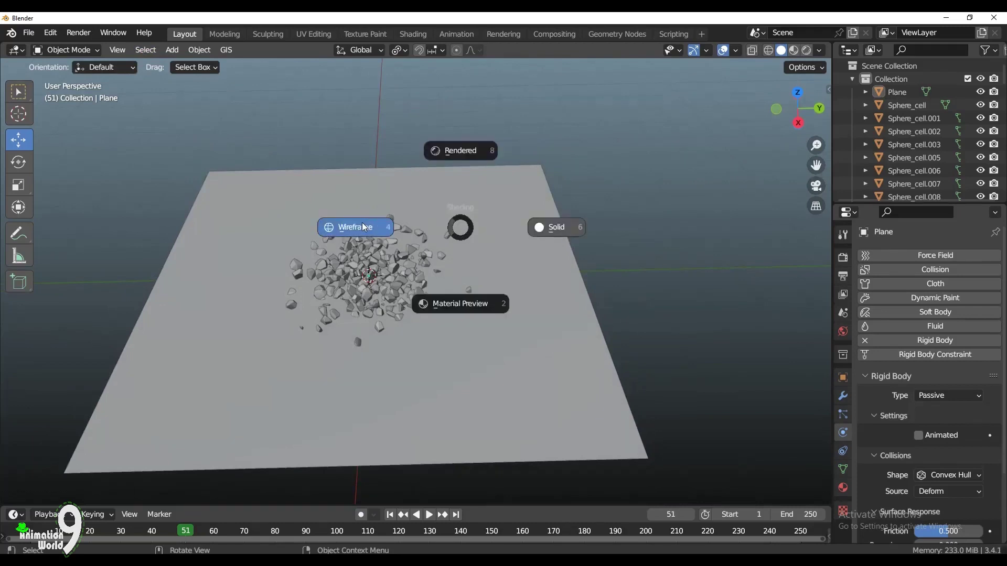
pyautogui.click(363, 227)
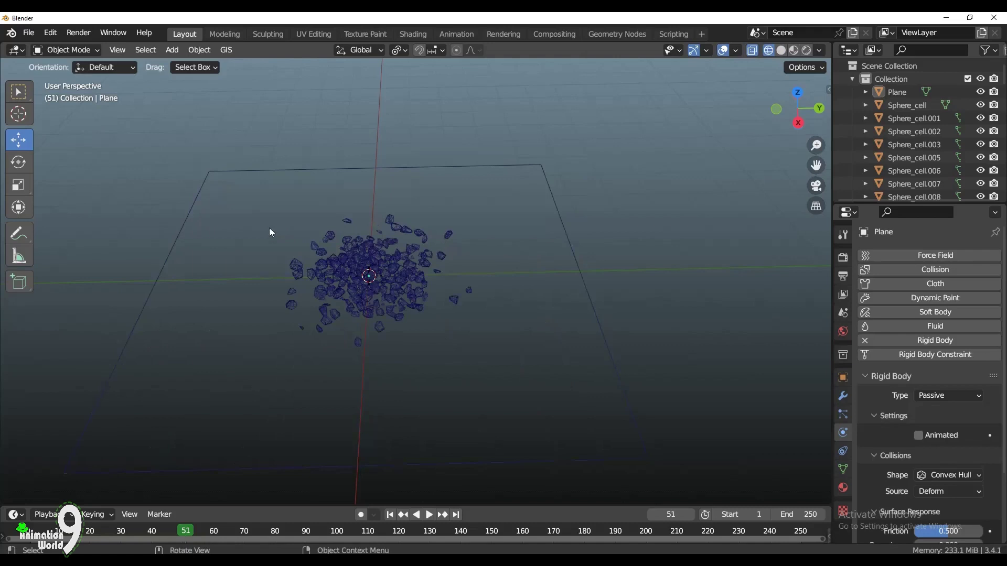
pyautogui.press('b')
pyautogui.moveTo(252, 204); pyautogui.dragTo(261, 212)
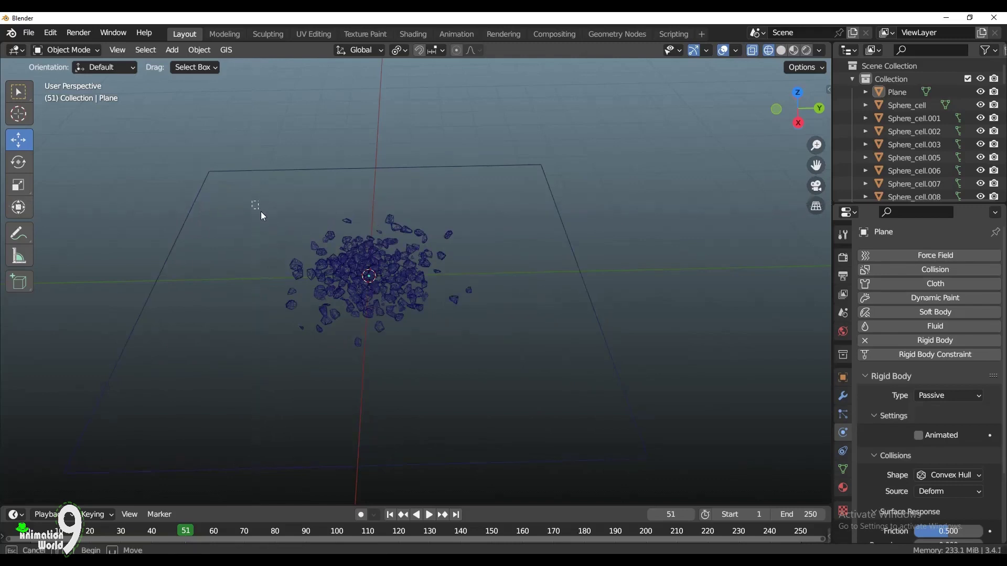
pyautogui.moveTo(304, 254); pyautogui.dragTo(486, 361)
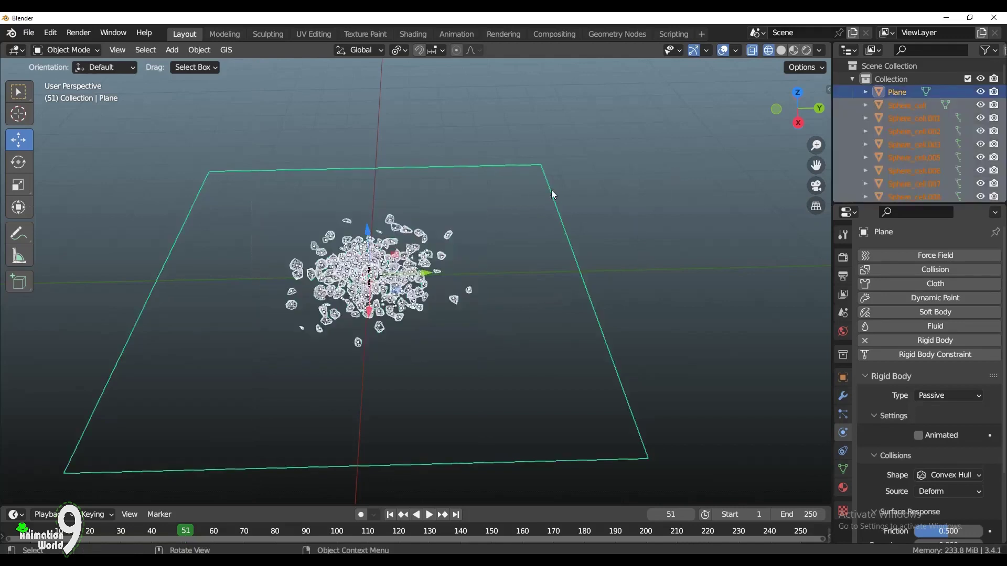
pyautogui.click(647, 227)
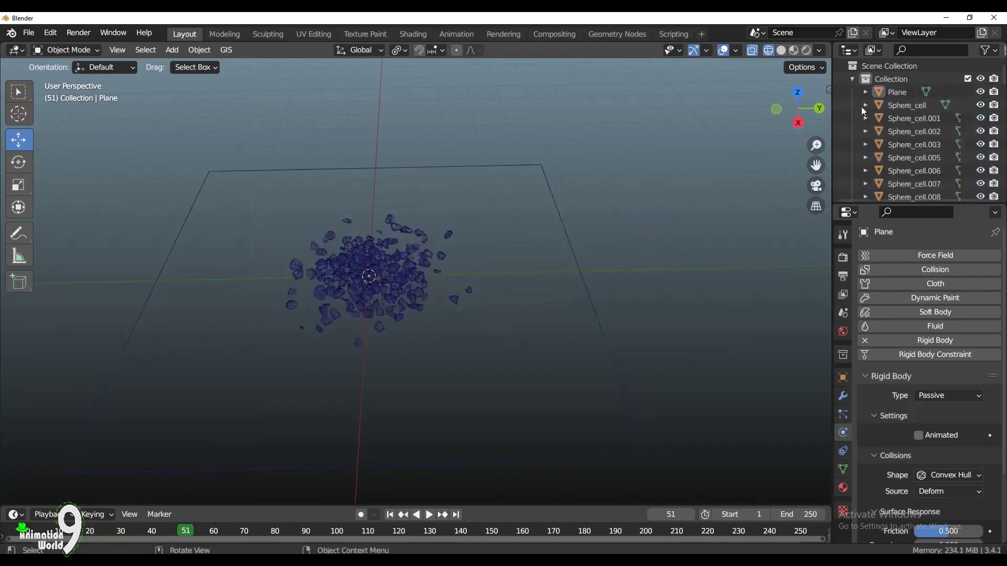
# Step: Hide the ground plane and apply the rigid body transformation to all the rock pieces
pyautogui.click(980, 91)
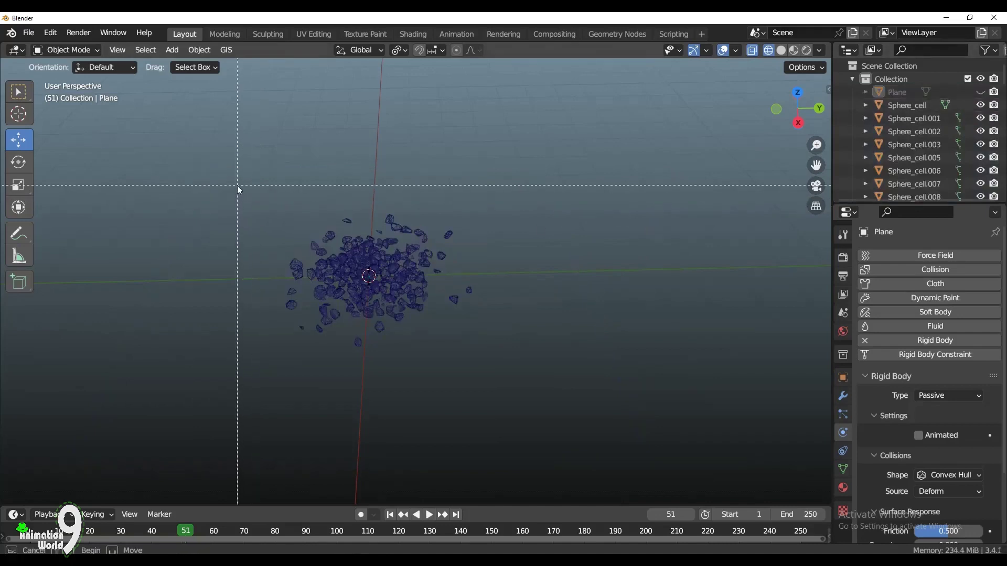
pyautogui.moveTo(237, 184); pyautogui.dragTo(525, 408)
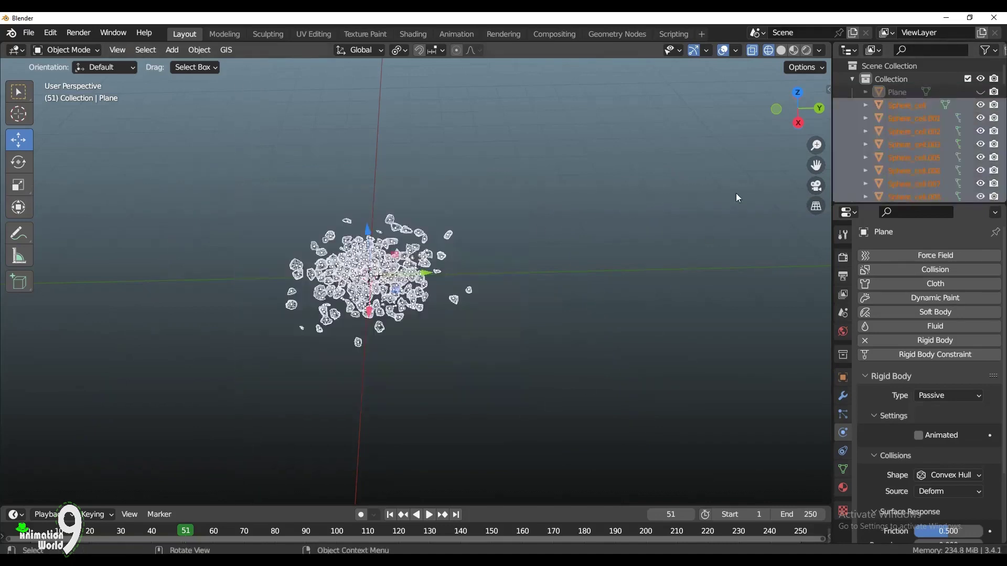
pyautogui.moveTo(799, 128)
pyautogui.mouseDown()
pyautogui.moveTo(801, 173)
pyautogui.moveTo(807, 128)
pyautogui.mouseUp()
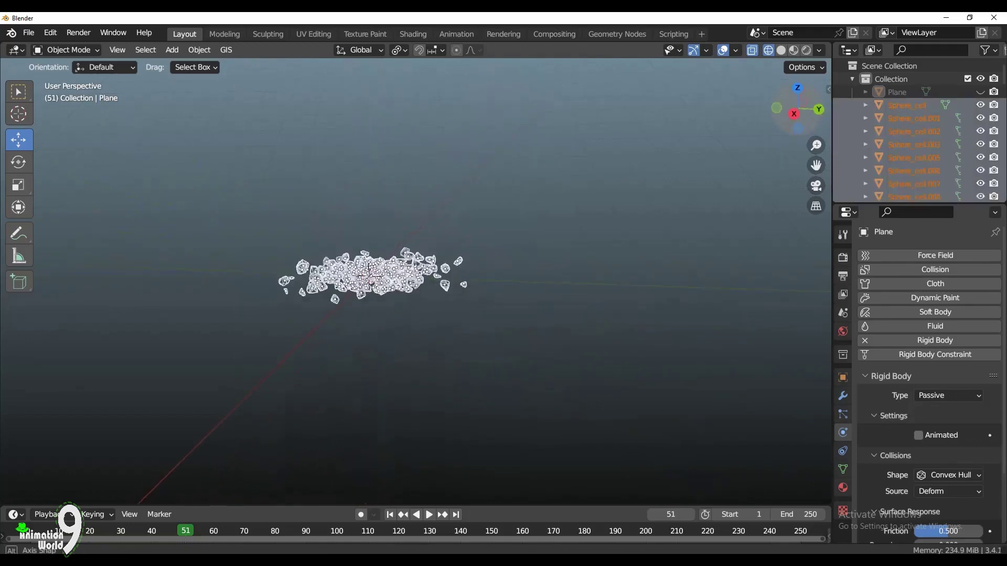
pyautogui.scroll(-6, 501, 321)
pyautogui.scroll(6, 530, 352)
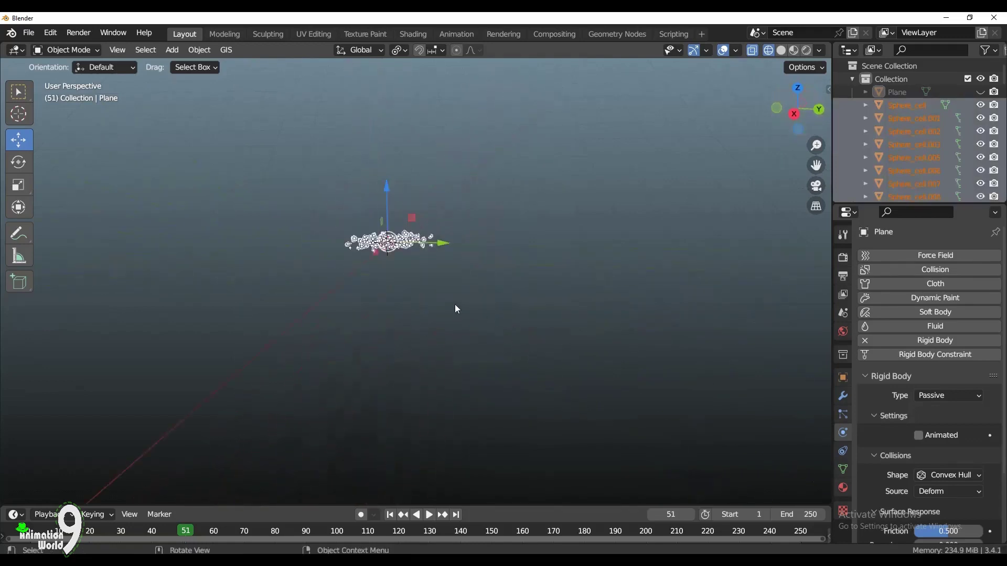
pyautogui.moveTo(816, 166); pyautogui.dragTo(902, 245)
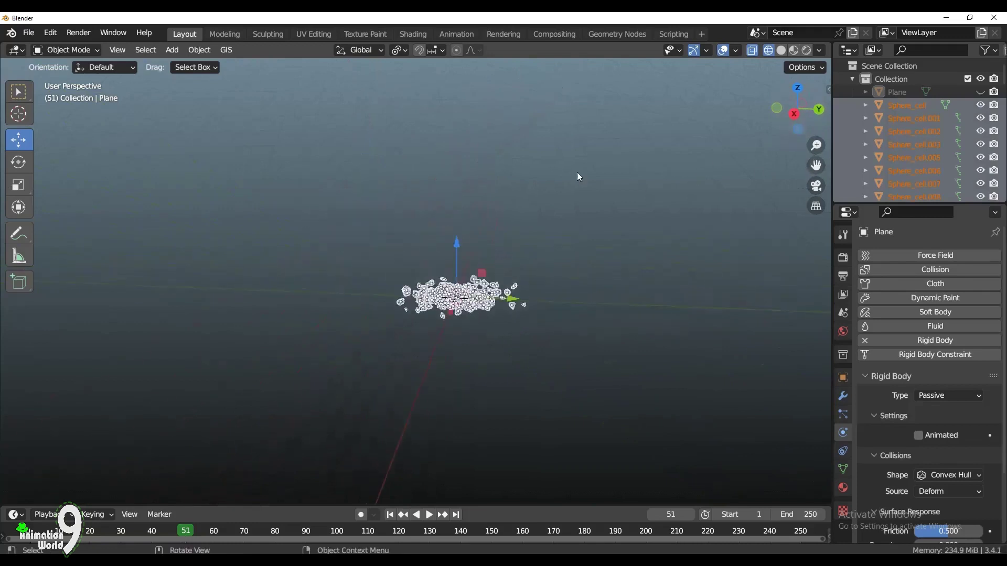
pyautogui.click(196, 51)
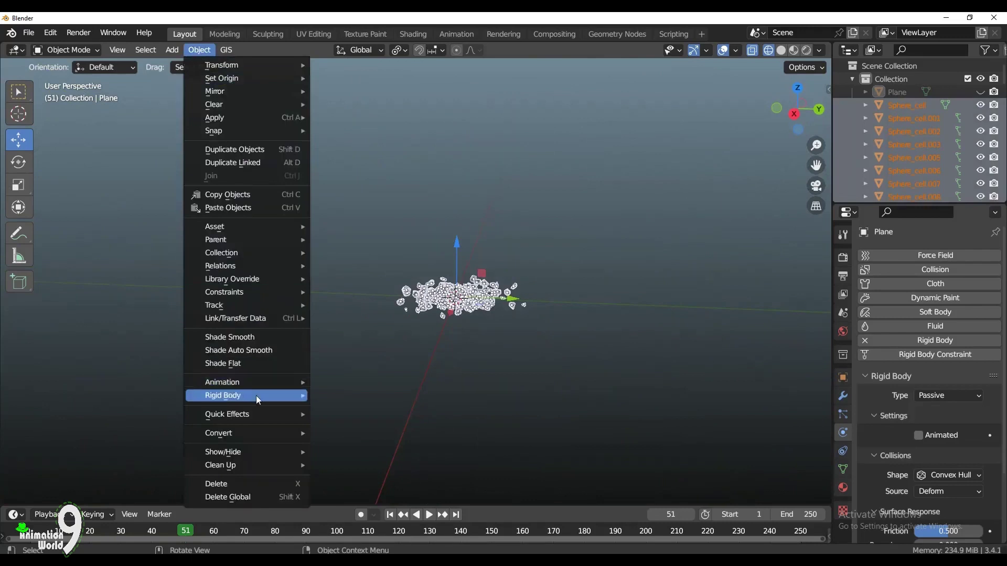
pyautogui.moveTo(256, 396)
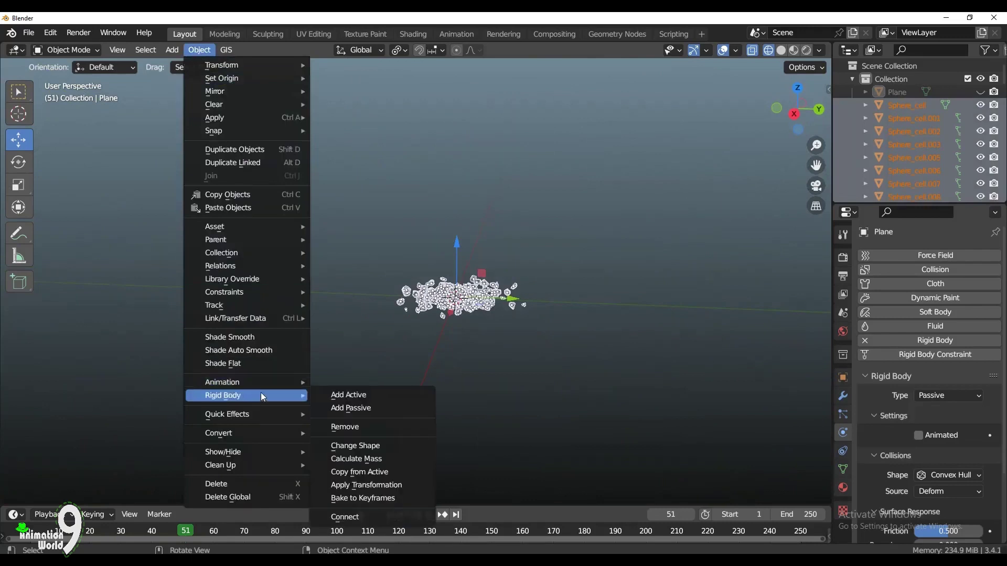
pyautogui.click(370, 487)
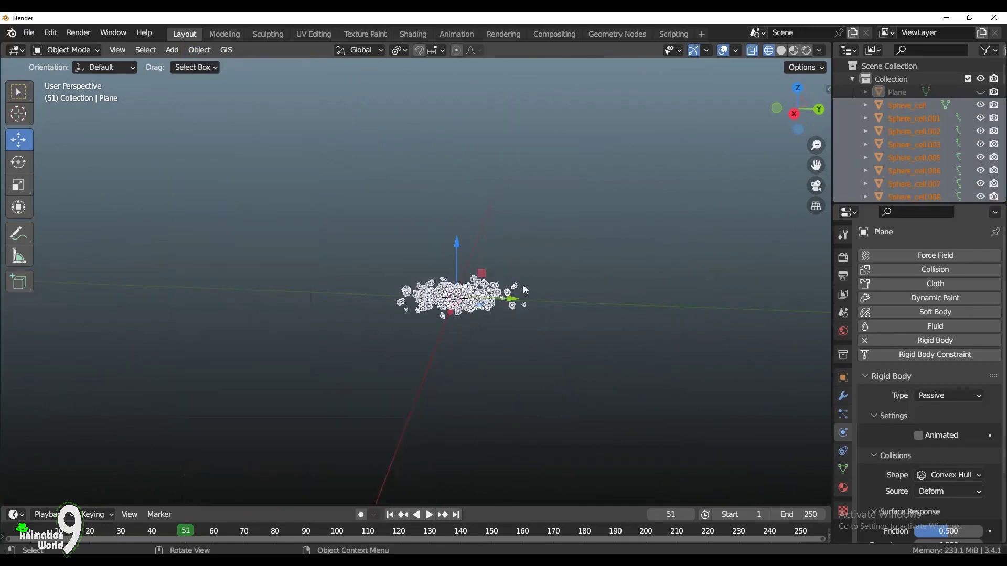
pyautogui.click(638, 228)
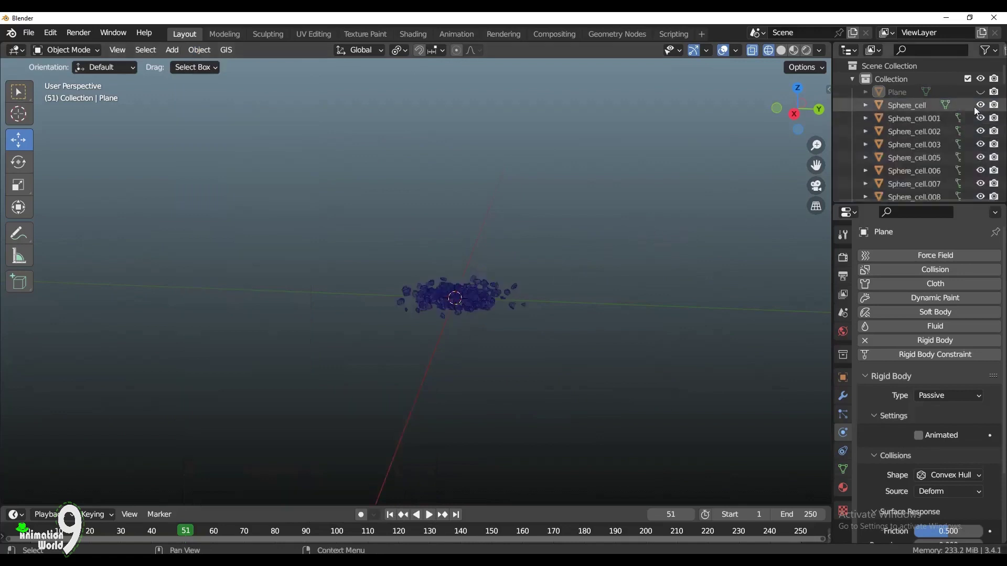
# Step: Unhide the ground plane and return the timeline to frame 0
pyautogui.click(980, 92)
pyautogui.moveTo(791, 116); pyautogui.dragTo(747, 158)
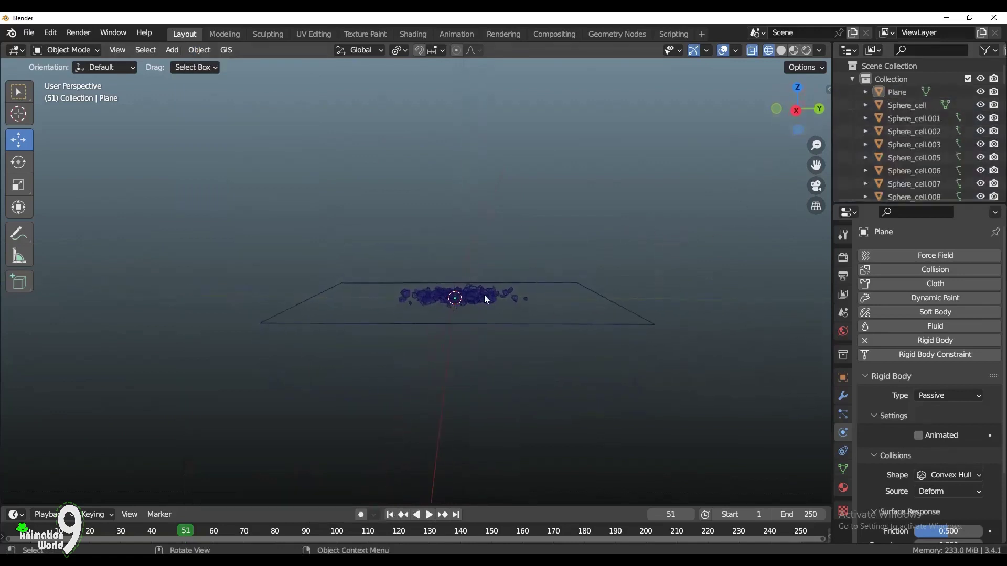
pyautogui.moveTo(795, 119); pyautogui.dragTo(794, 111)
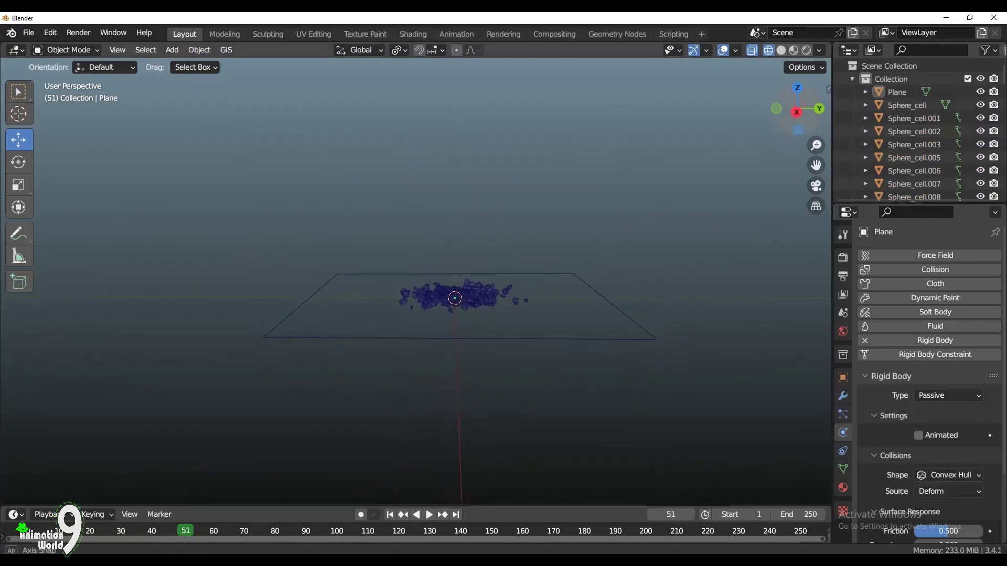
pyautogui.moveTo(184, 530); pyautogui.dragTo(29, 540)
pyautogui.press('space')
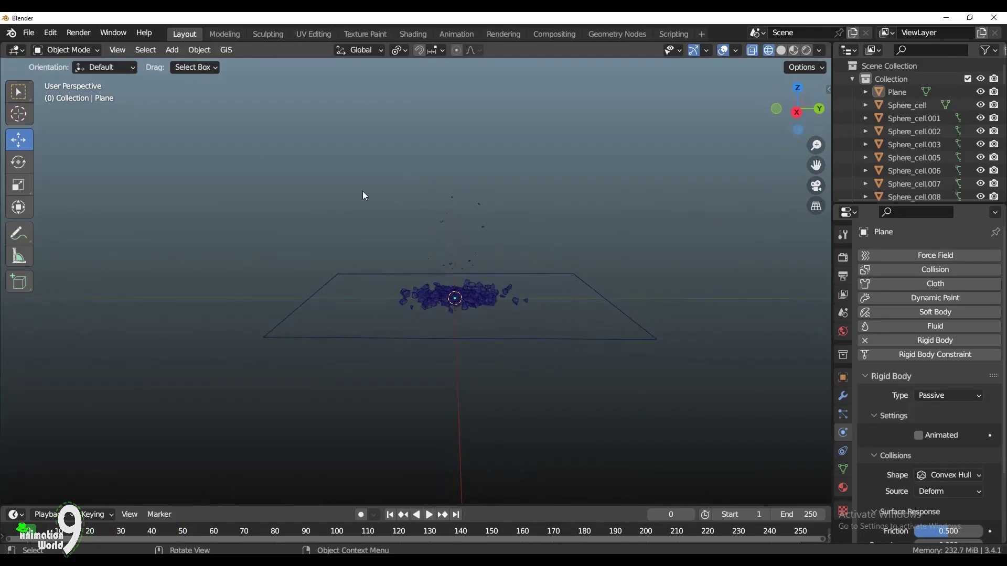
# Step: Delete the stray pieces floating above the rock pile
pyautogui.moveTo(398, 179); pyautogui.dragTo(504, 269)
pyautogui.press('Delete')
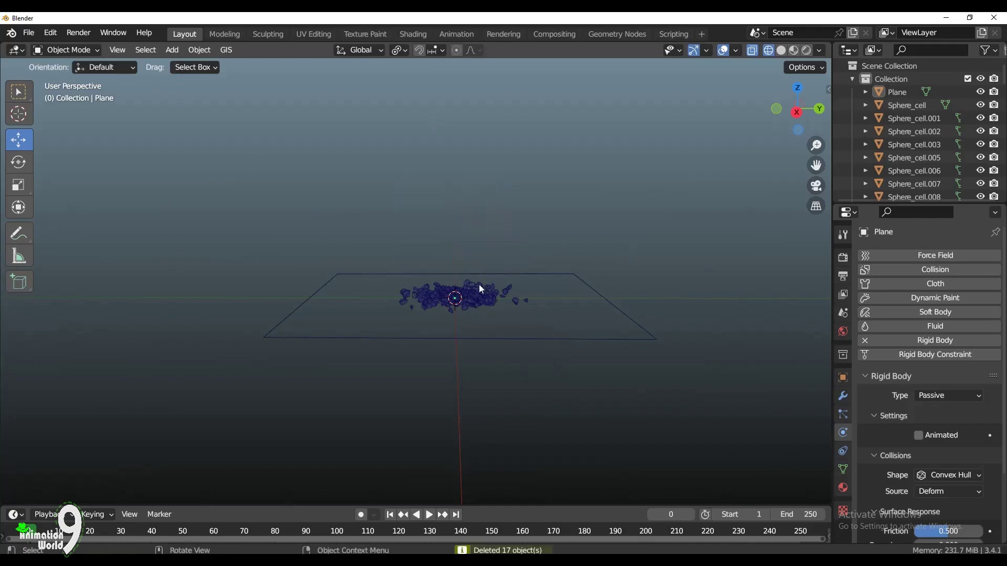
pyautogui.click(495, 294)
pyautogui.click(472, 303)
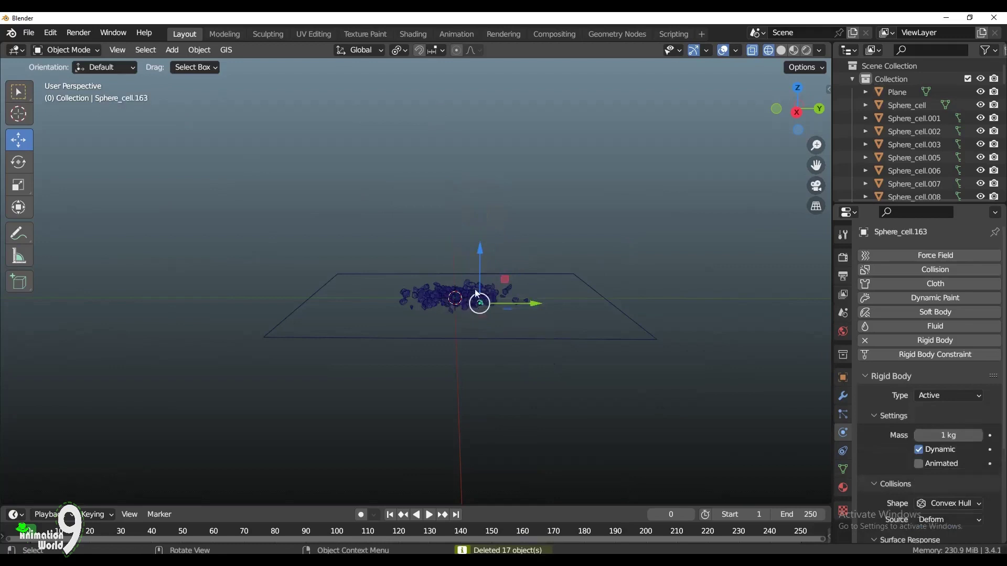
# Step: Select all the rock pieces without the plane and nudge them slightly across it
pyautogui.moveTo(784, 116); pyautogui.dragTo(556, 203)
pyautogui.moveTo(377, 233); pyautogui.dragTo(551, 339)
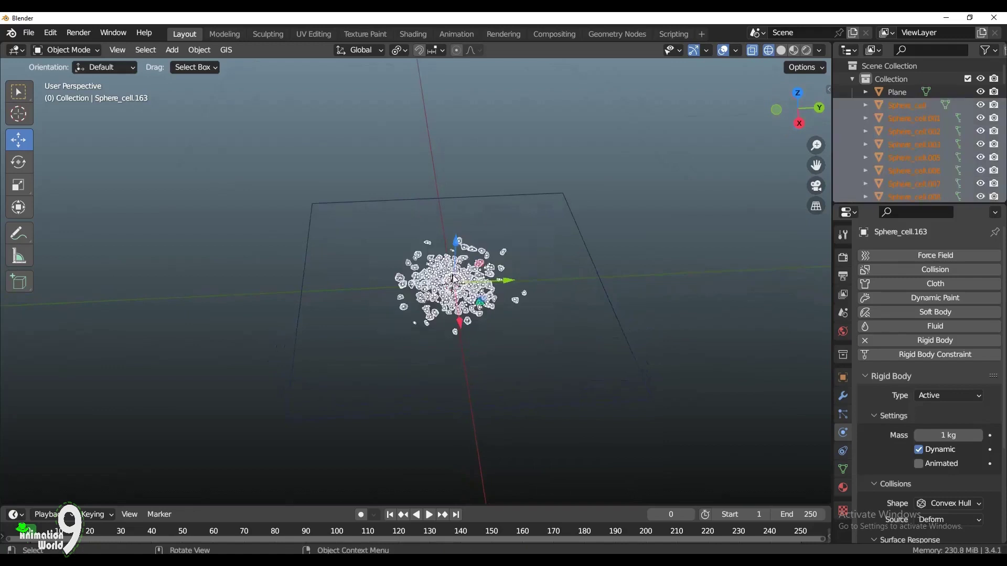
pyautogui.moveTo(454, 283)
pyautogui.mouseDown()
pyautogui.moveTo(430, 278)
pyautogui.moveTo(458, 276)
pyautogui.moveTo(452, 283)
pyautogui.mouseUp()
pyautogui.moveTo(798, 125); pyautogui.dragTo(738, 151)
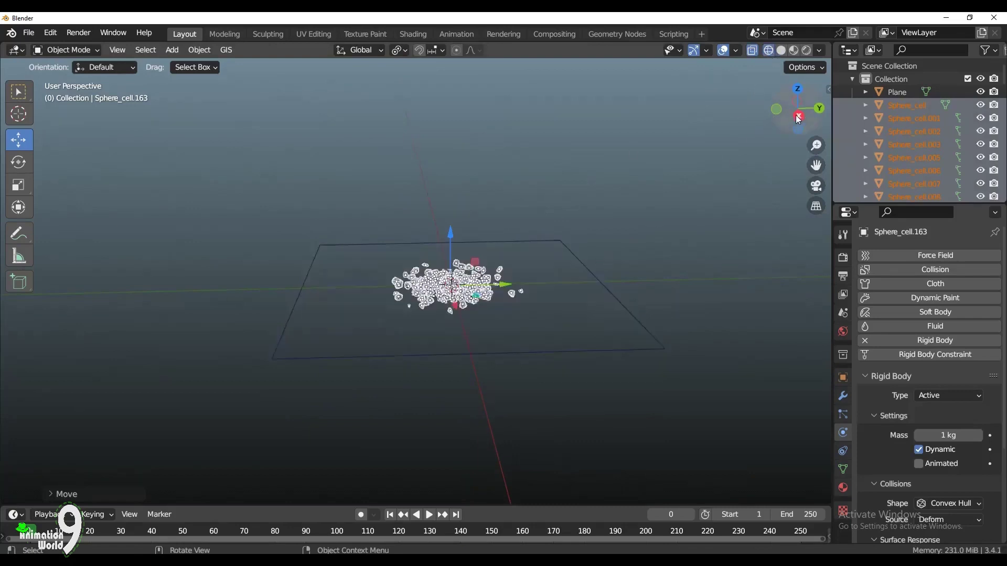
pyautogui.moveTo(798, 118); pyautogui.dragTo(798, 127)
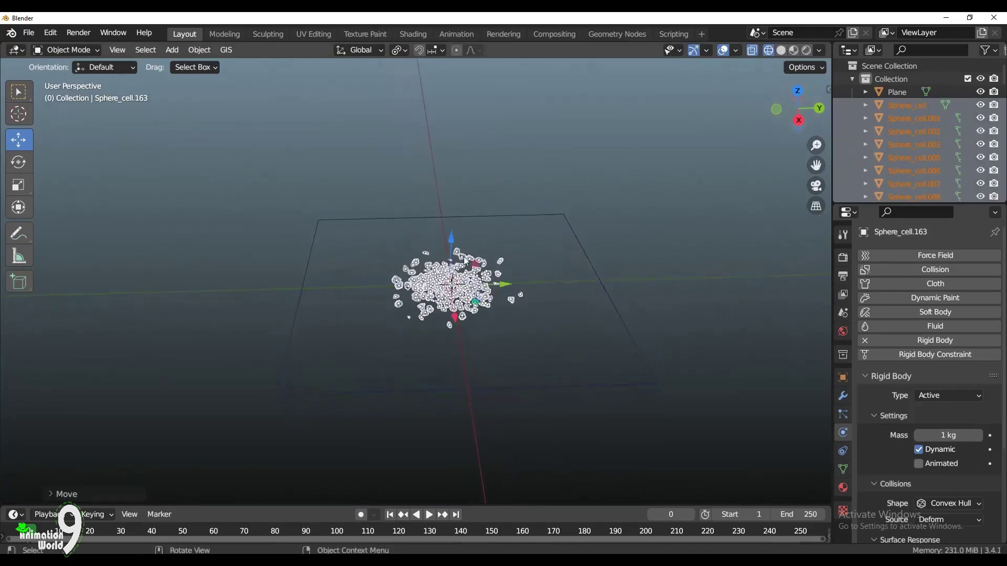
pyautogui.click(380, 243)
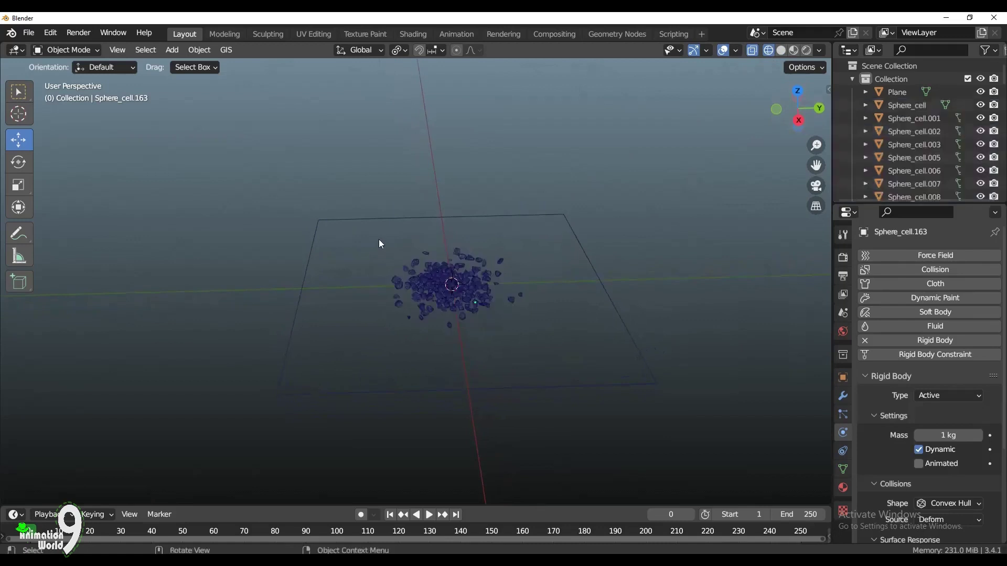
# Step: Join all the rock pieces into a single object, using a piece near the middle of the pile as the active one
pyautogui.click(442, 287)
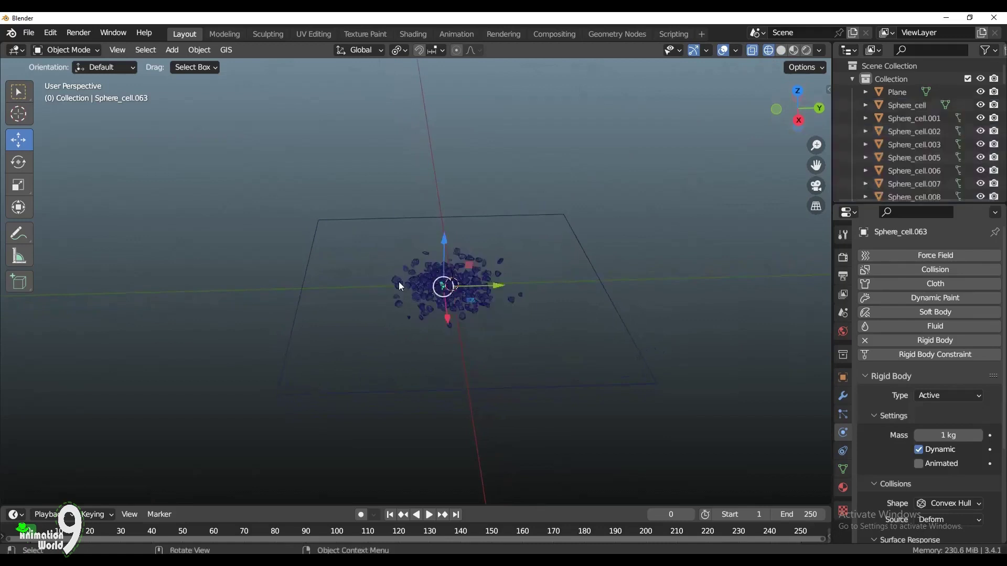
pyautogui.press('b')
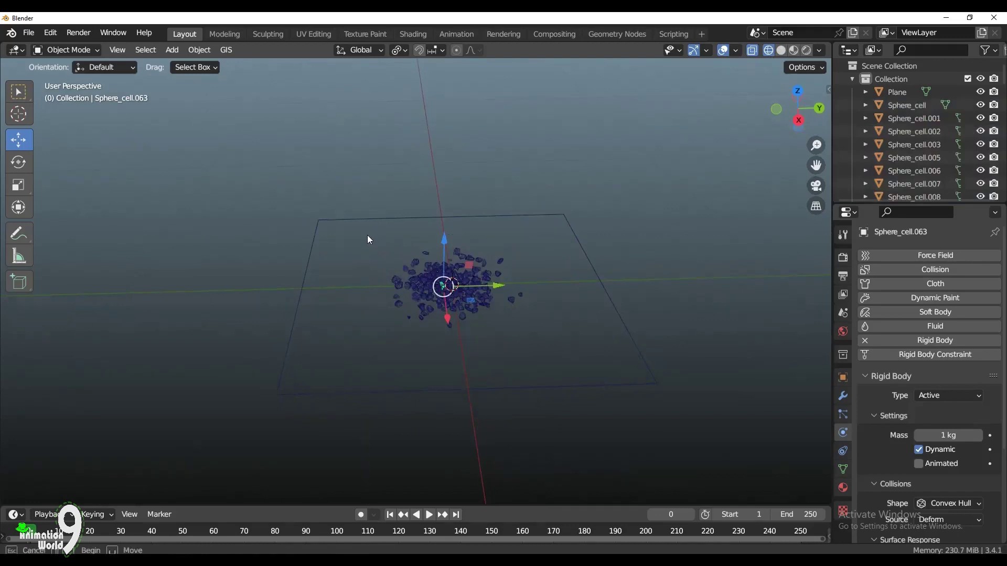
pyautogui.moveTo(367, 233); pyautogui.dragTo(531, 341)
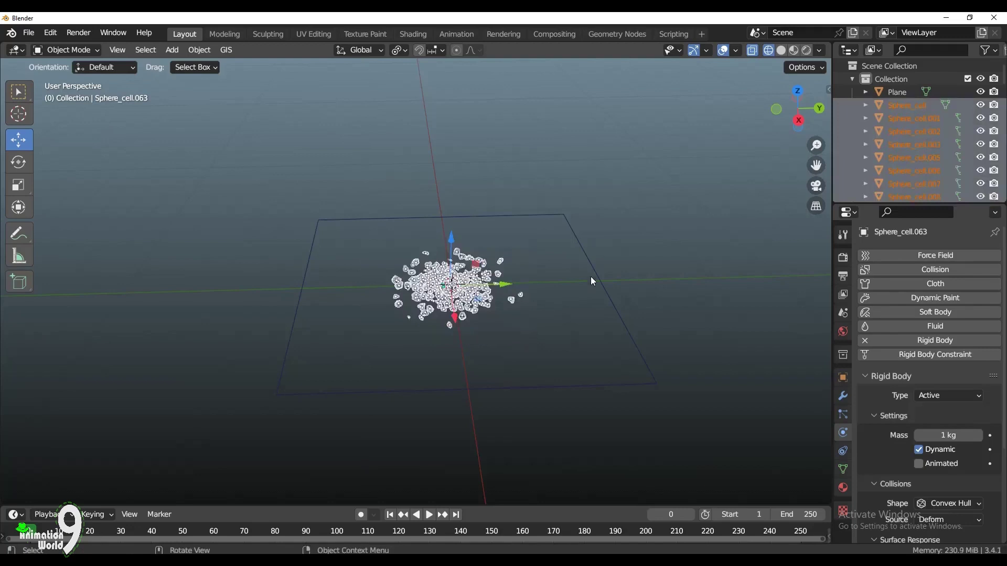
pyautogui.moveTo(792, 124); pyautogui.dragTo(782, 126)
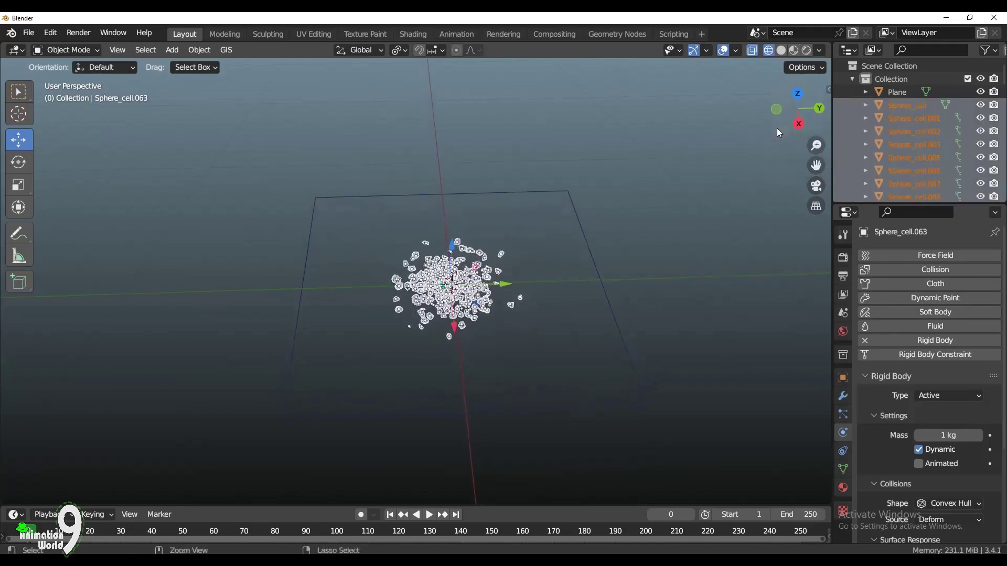
pyautogui.hotkey('ctrl', 'j')
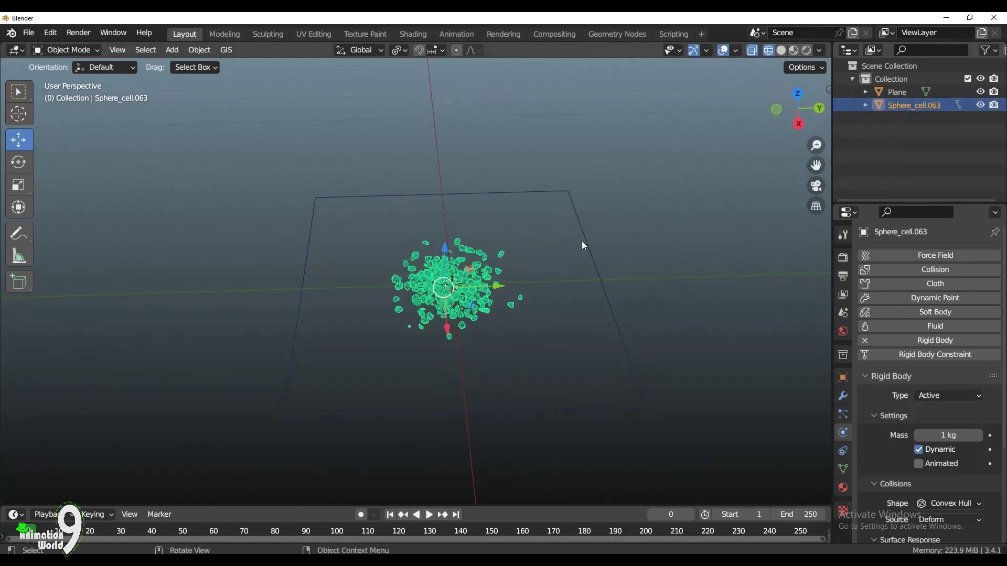
pyautogui.click(555, 244)
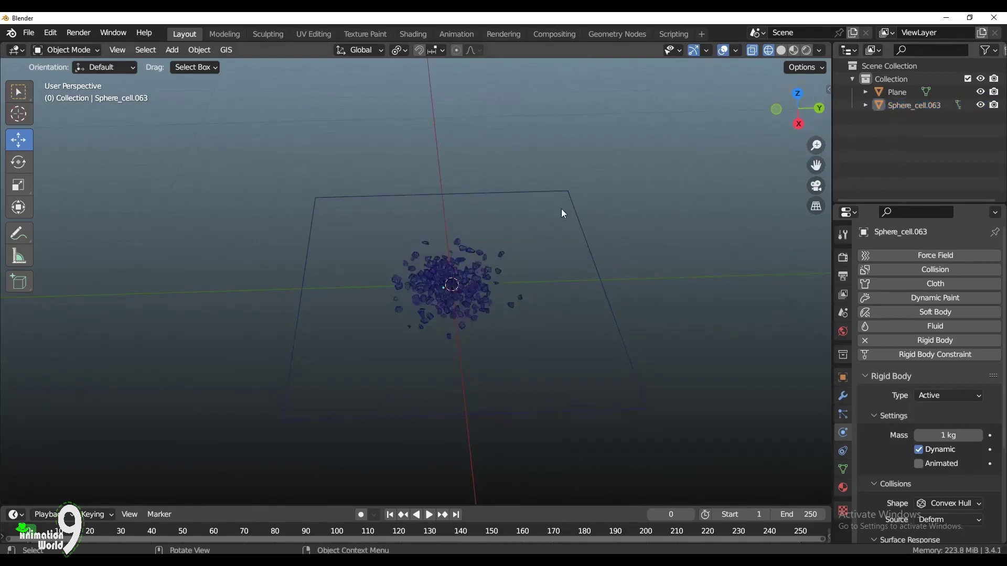
# Step: Switch the viewport shading to Solid and delete the ground plane
pyautogui.click(781, 51)
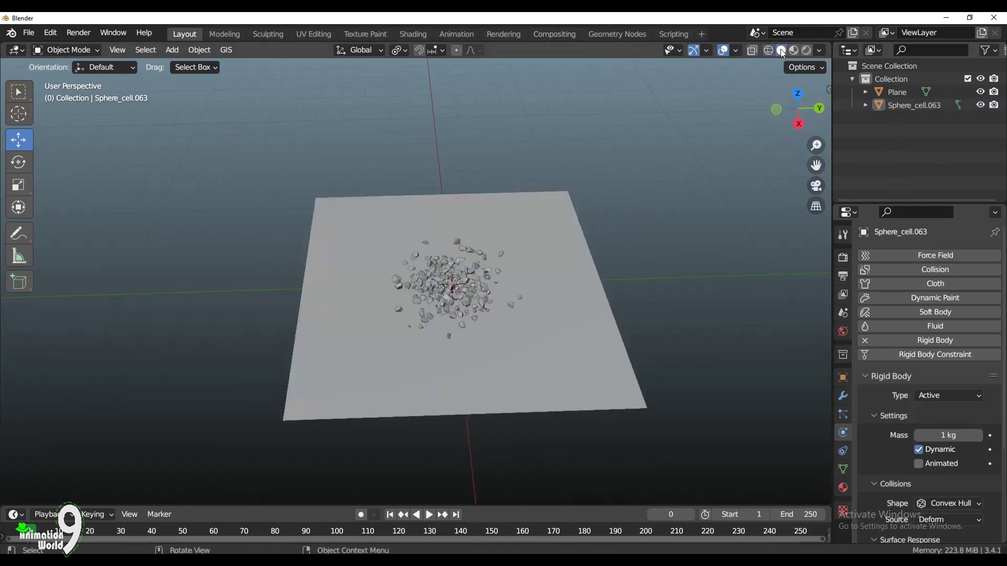
pyautogui.click(565, 225)
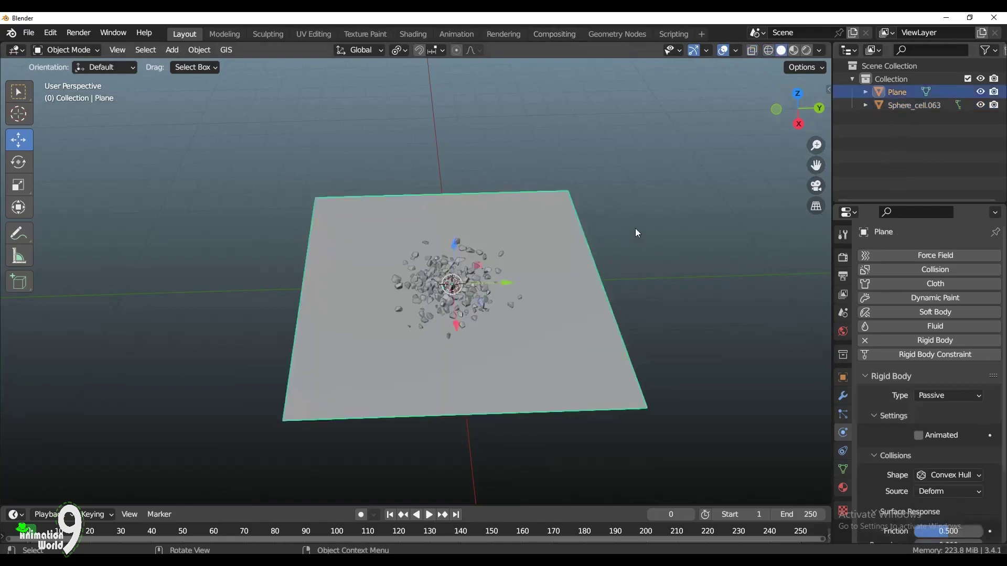
pyautogui.press('Delete')
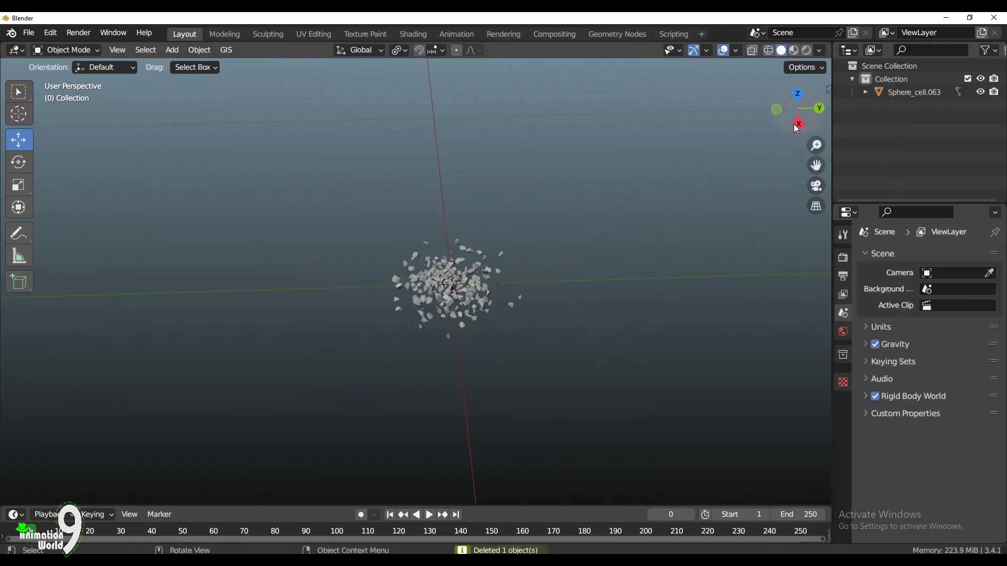
# Step: Move the joined rock object slightly upward and remove its rigid body physics
pyautogui.moveTo(796, 129); pyautogui.dragTo(796, 110)
pyautogui.click(450, 290)
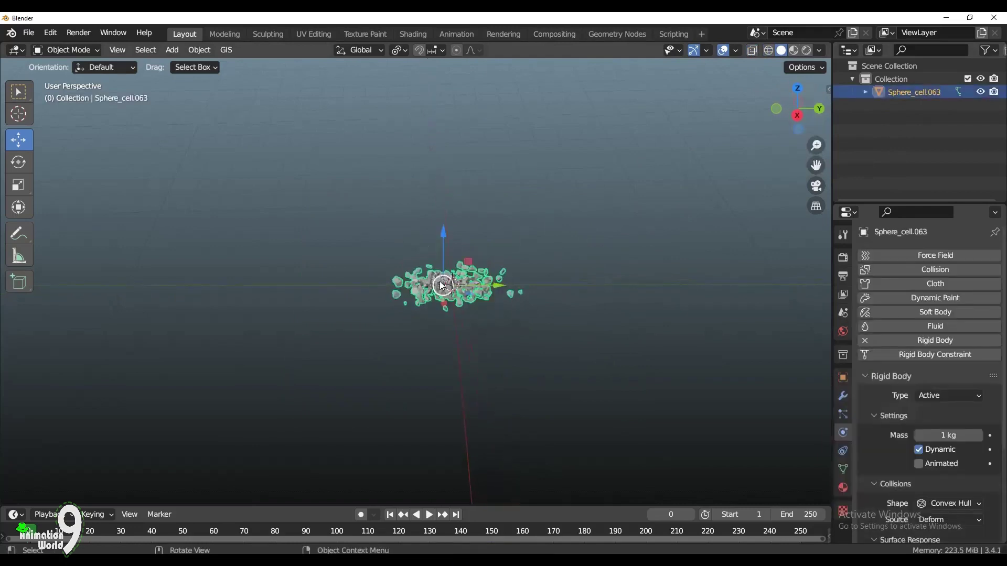
pyautogui.moveTo(442, 286)
pyautogui.mouseDown()
pyautogui.moveTo(380, 280)
pyautogui.moveTo(475, 278)
pyautogui.moveTo(443, 277)
pyautogui.mouseUp()
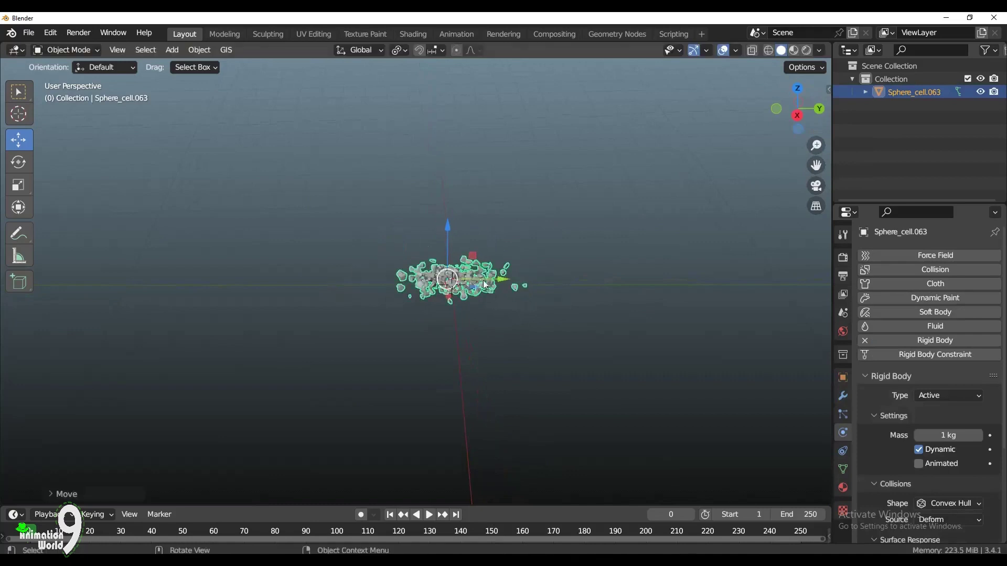
pyautogui.click(865, 340)
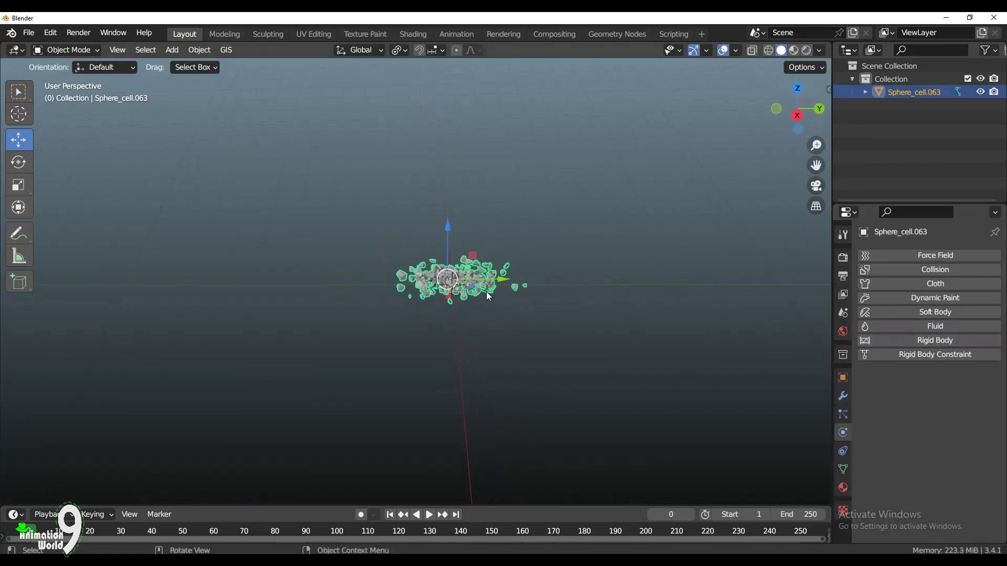
# Step: Raise the joined rock object slightly along the Z axis
pyautogui.moveTo(800, 120)
pyautogui.mouseDown()
pyautogui.moveTo(789, 150)
pyautogui.moveTo(800, 121)
pyautogui.mouseUp()
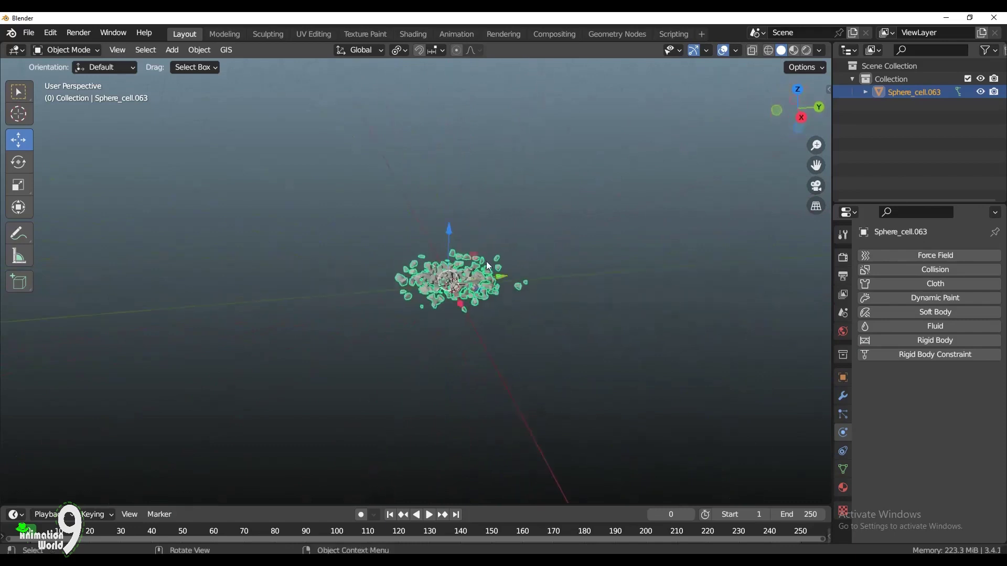
pyautogui.press('g')
pyautogui.press('z')
pyautogui.click(499, 271)
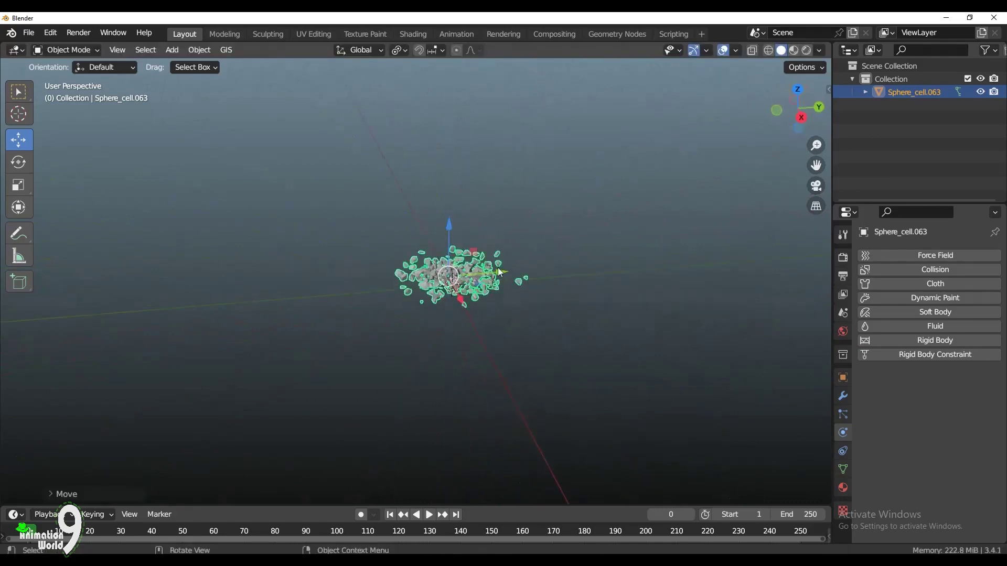
# Step: Reposition the joined rock object slightly so that it sits near the world origin
pyautogui.press('g')
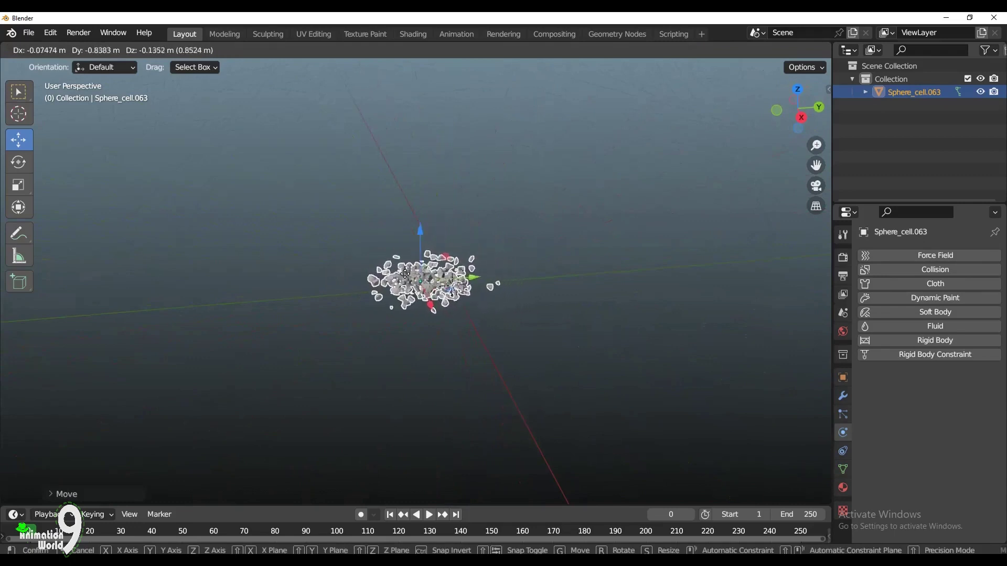
pyautogui.click(421, 273)
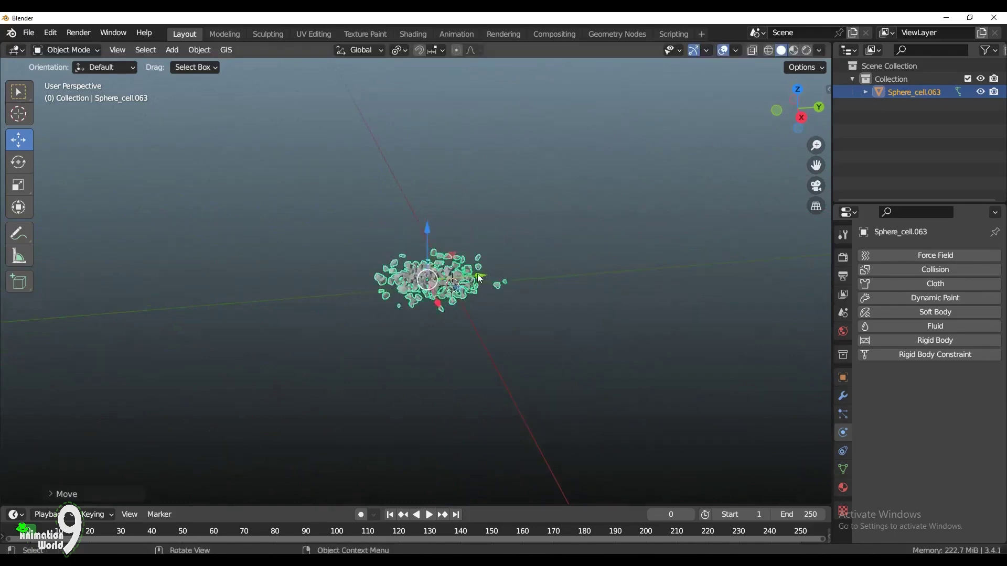
pyautogui.press('g')
pyautogui.click(446, 277)
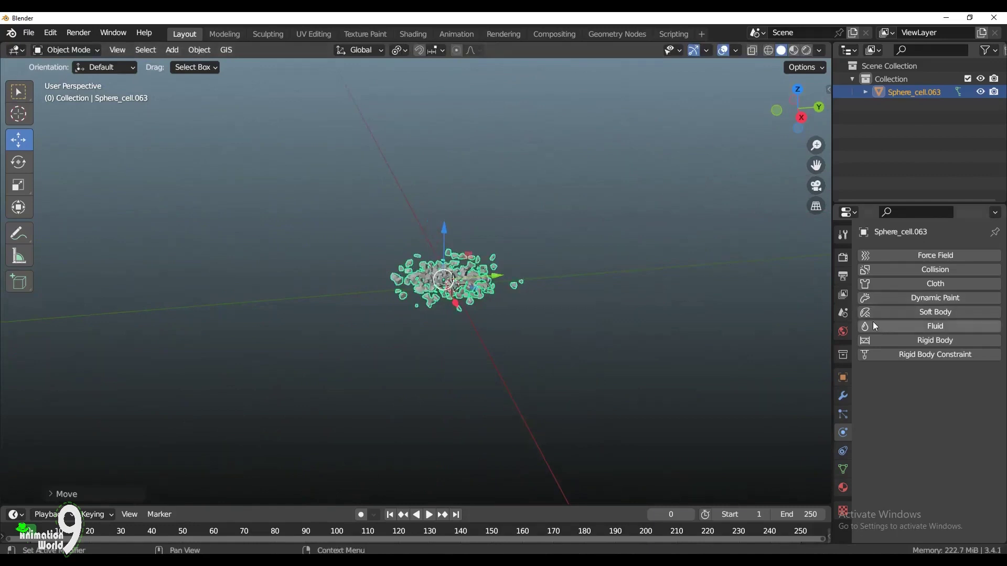
# Step: Add a new material to the joined rock object
pyautogui.click(842, 488)
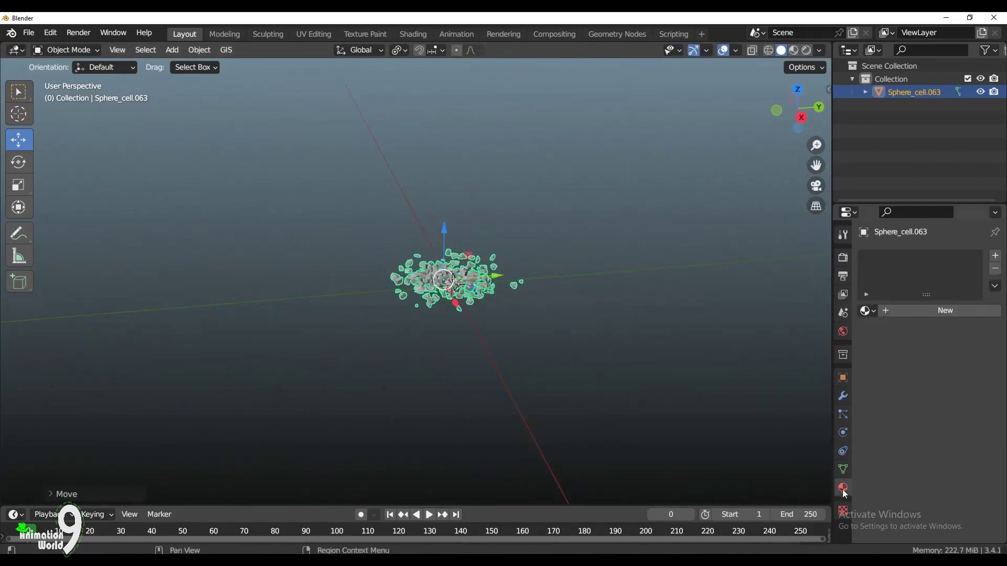
pyautogui.click(624, 294)
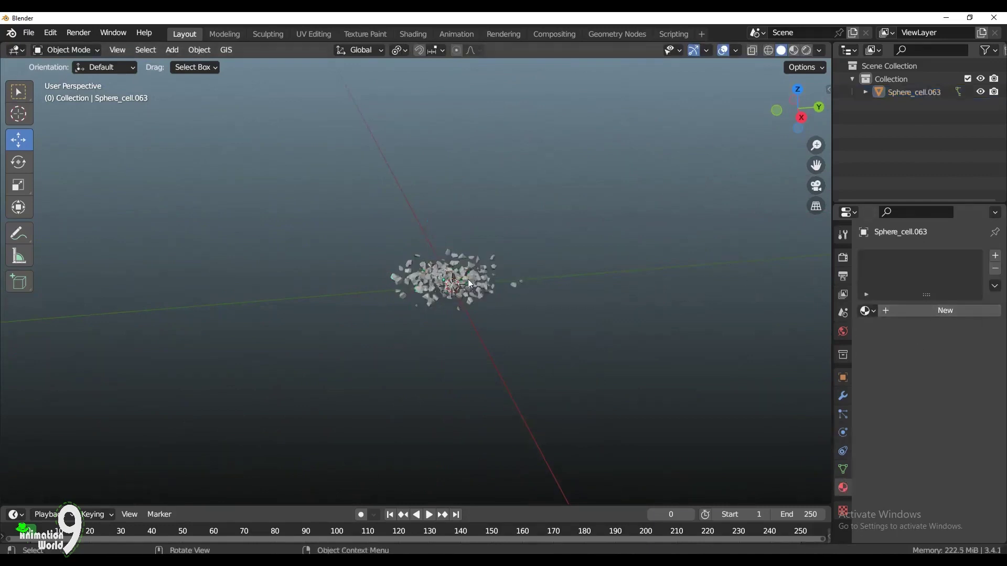
pyautogui.hotkey('ctrl', 'z')
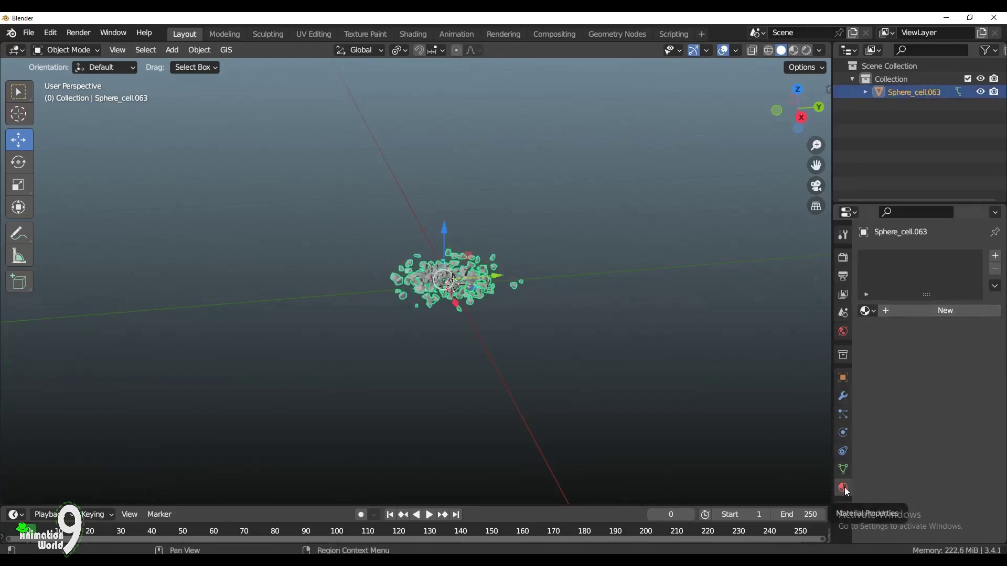
pyautogui.click(922, 311)
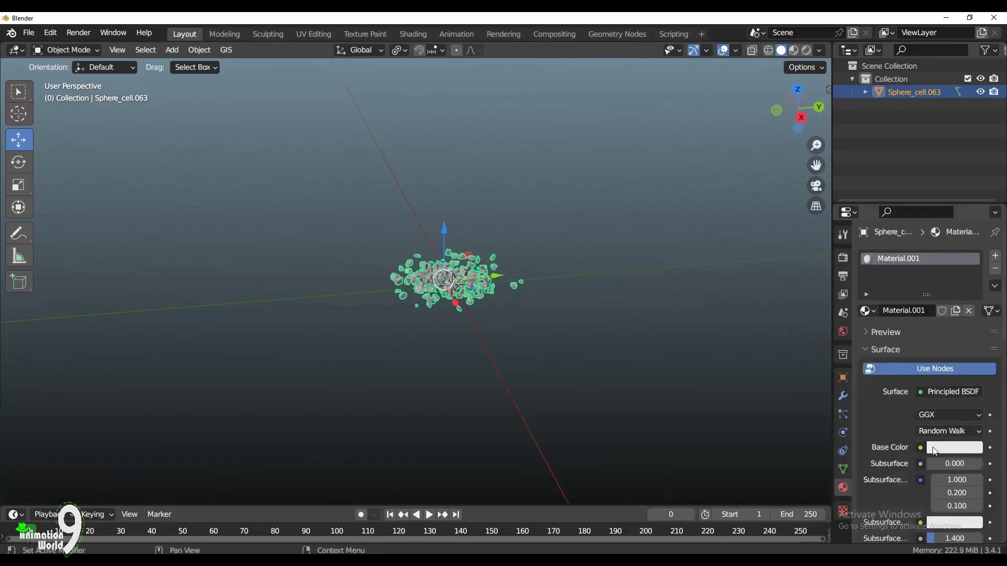
# Step: Set the rock material's base color to a darkened grey-blue with hue 0.557 and saturation 0.427
pyautogui.click(935, 449)
pyautogui.click(955, 449)
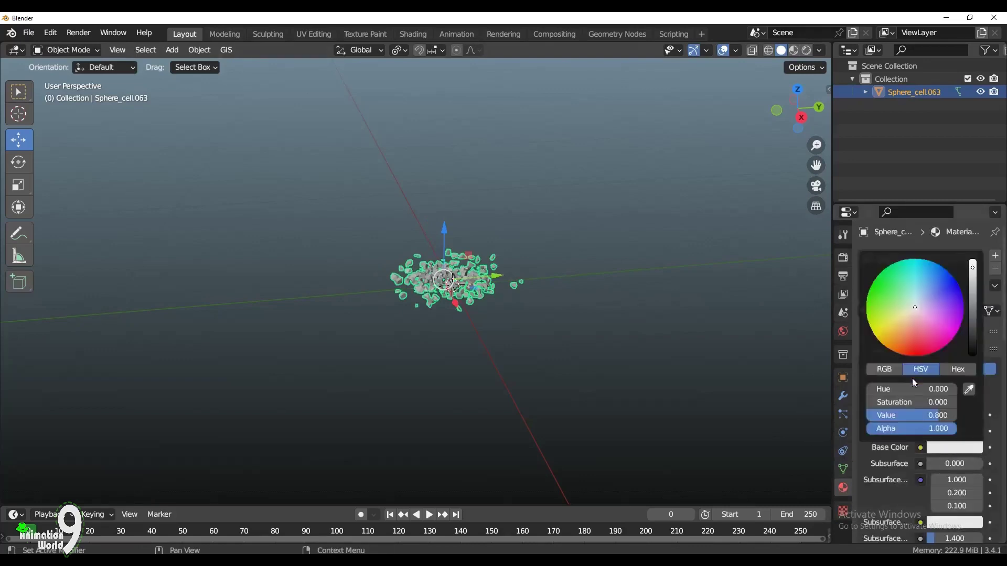
pyautogui.moveTo(917, 308); pyautogui.dragTo(918, 298)
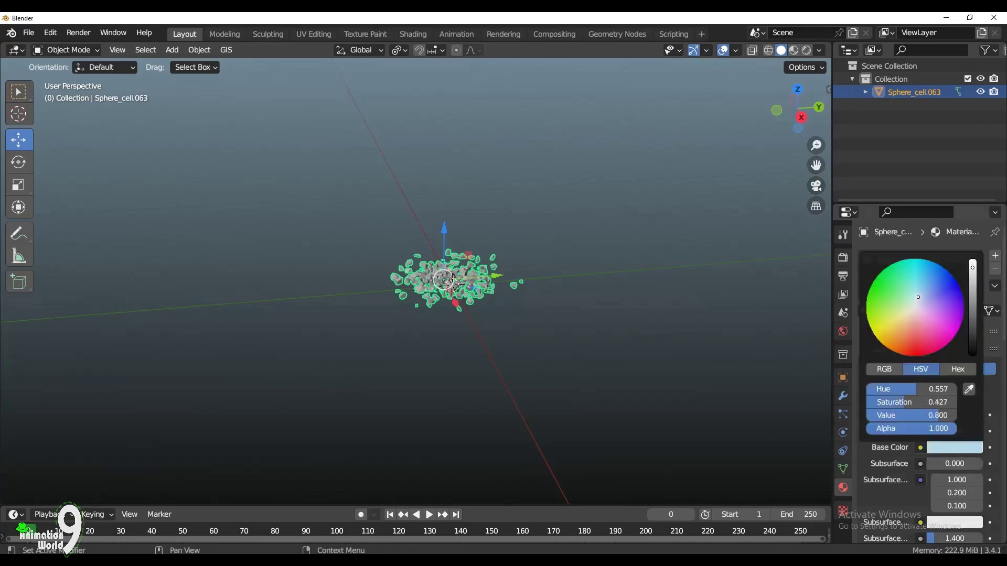
pyautogui.moveTo(971, 274); pyautogui.dragTo(972, 293)
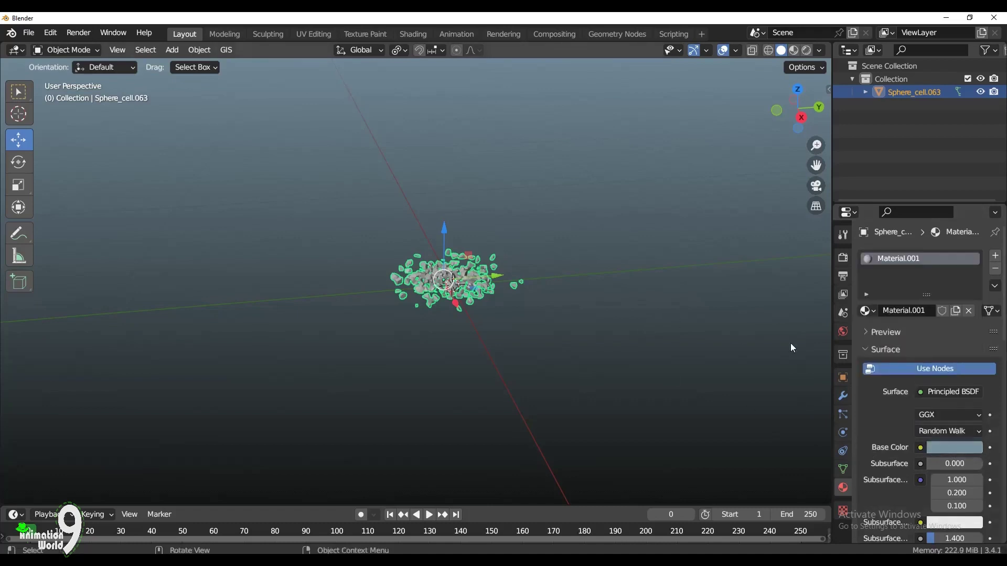
# Step: Switch the viewport shading to Material Preview, select the joined rock object and inspect it up close
pyautogui.hotkey('alt', 'a')
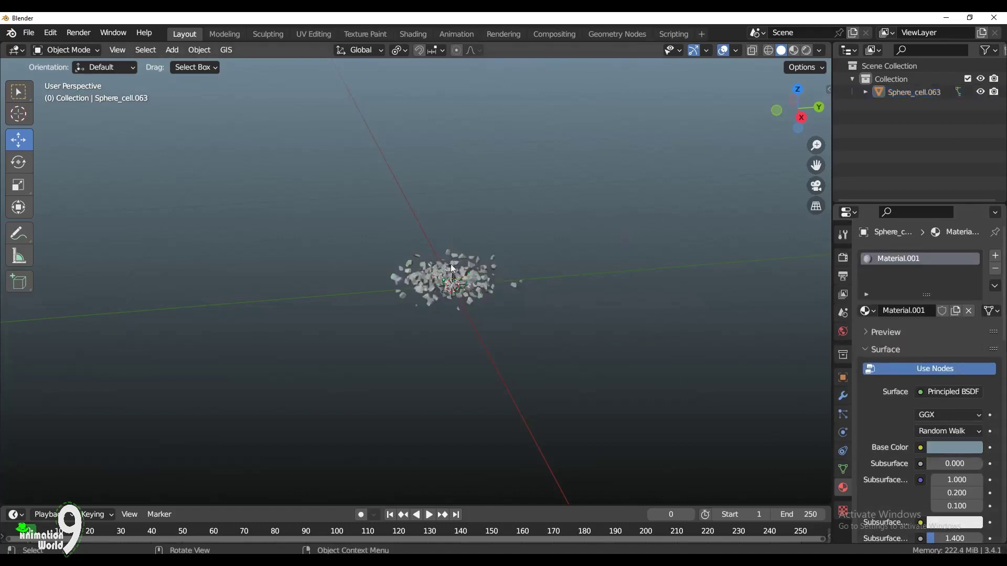
pyautogui.click(795, 49)
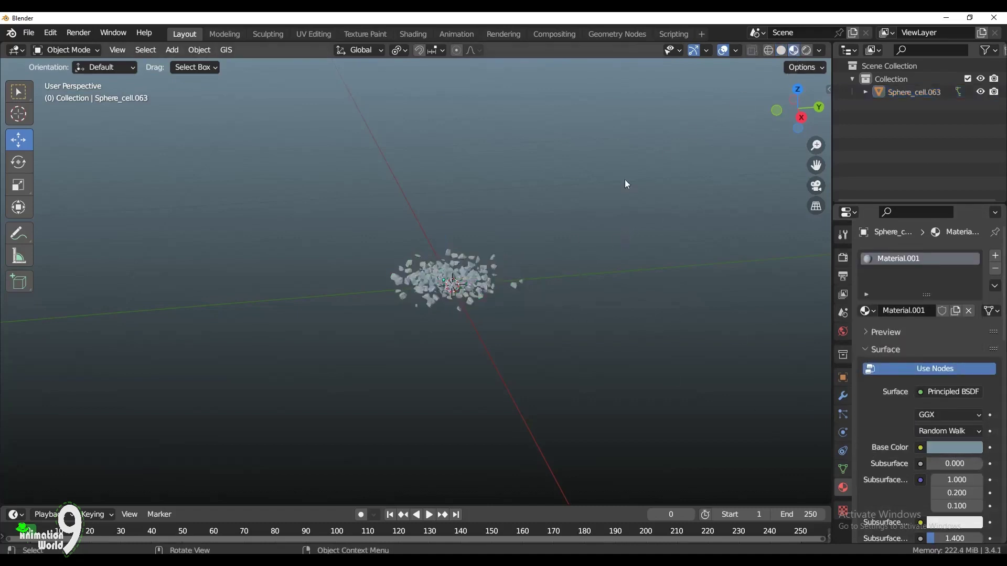
pyautogui.click(477, 274)
pyautogui.moveTo(800, 125); pyautogui.dragTo(826, 121)
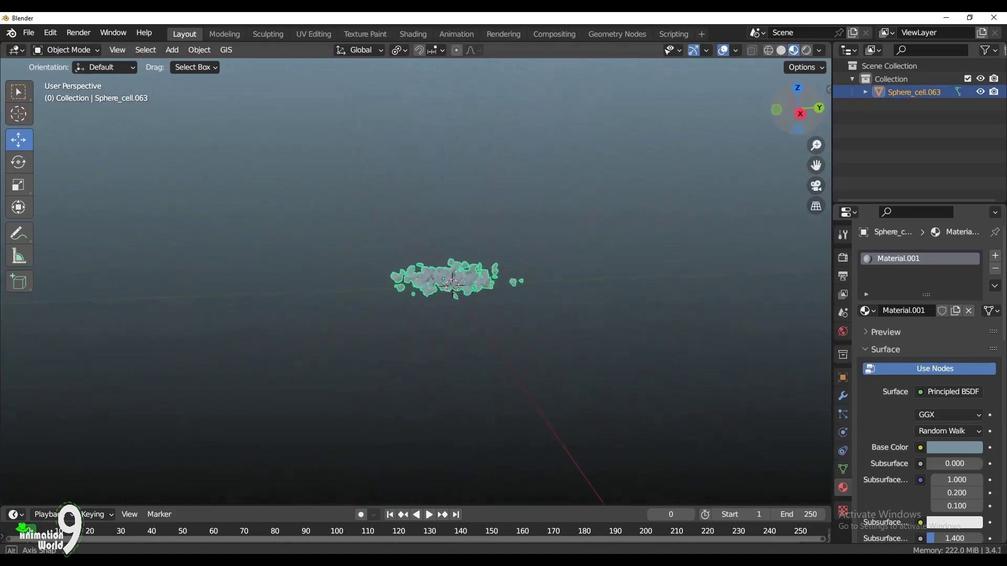
pyautogui.scroll(6, 414, 281)
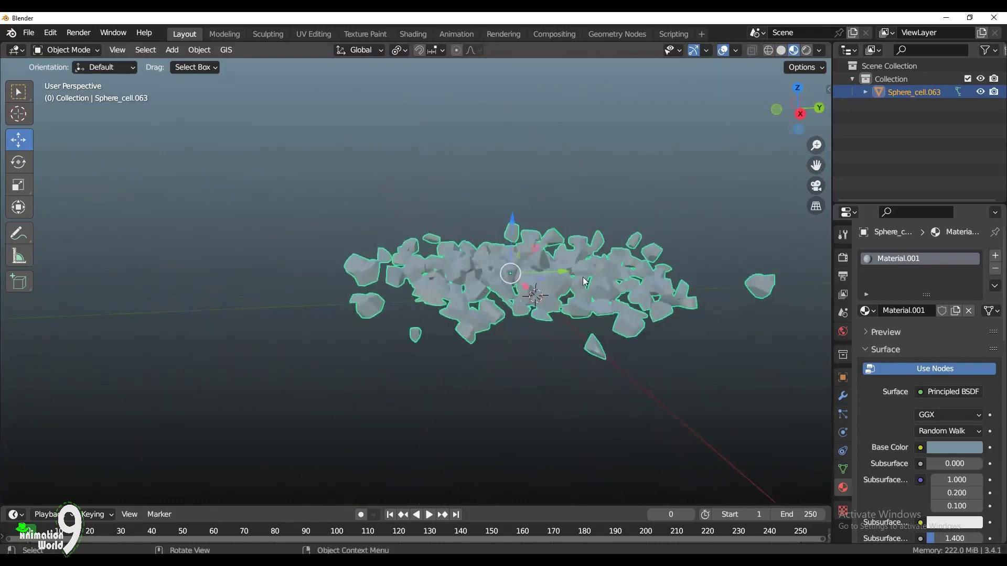
pyautogui.scroll(-1, 585, 281)
pyautogui.moveTo(802, 123); pyautogui.dragTo(833, 129)
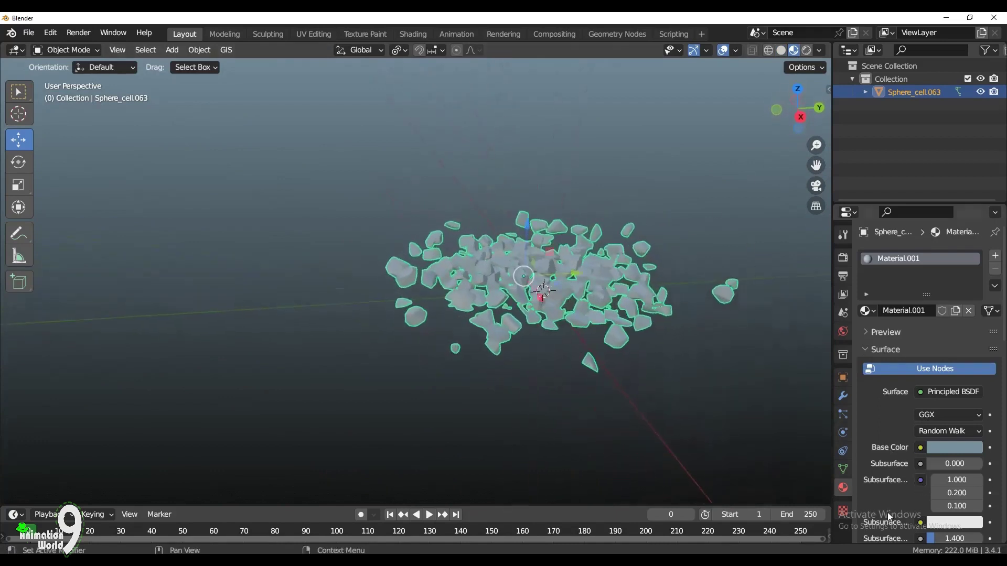
pyautogui.moveTo(802, 123); pyautogui.dragTo(822, 163)
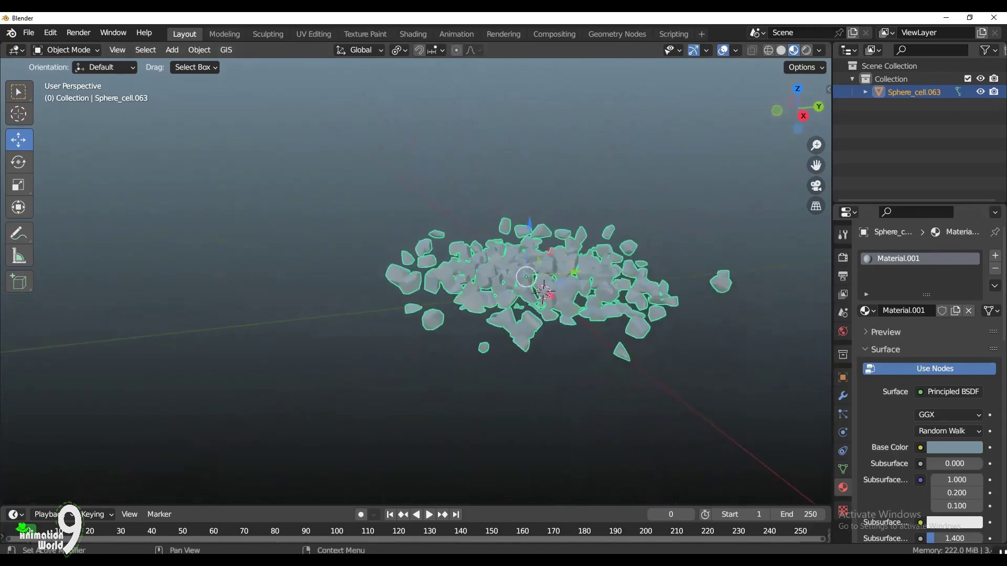